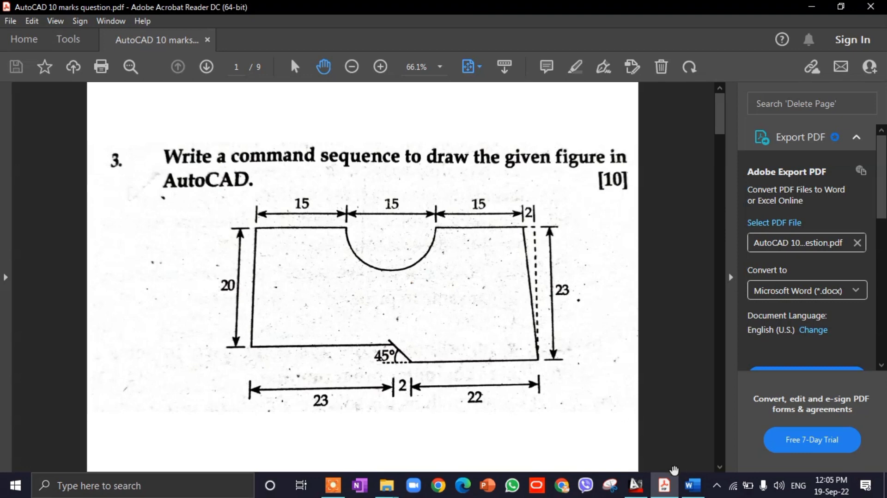
# Step: Review the exam figure, glance at the AutoCAD drawing, then bring up the Word steps document
pyautogui.click(641, 490)
pyautogui.scroll(7, 504, 293)
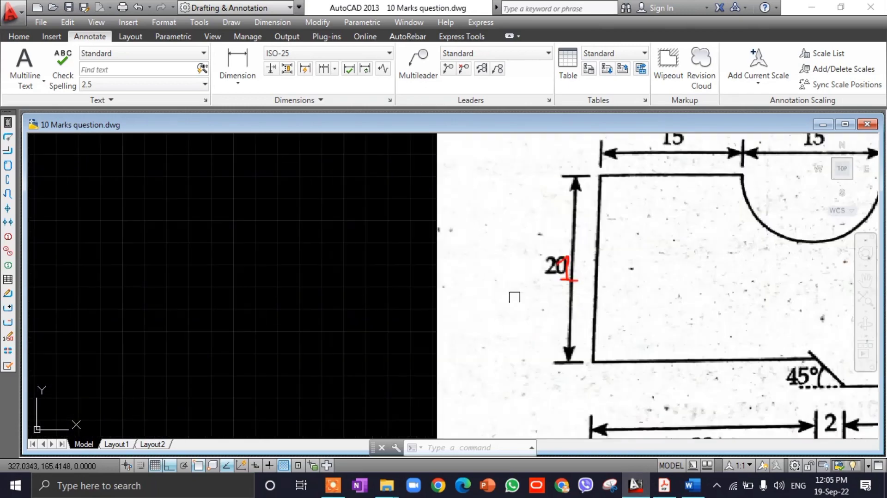
pyautogui.scroll(-2, 420, 285)
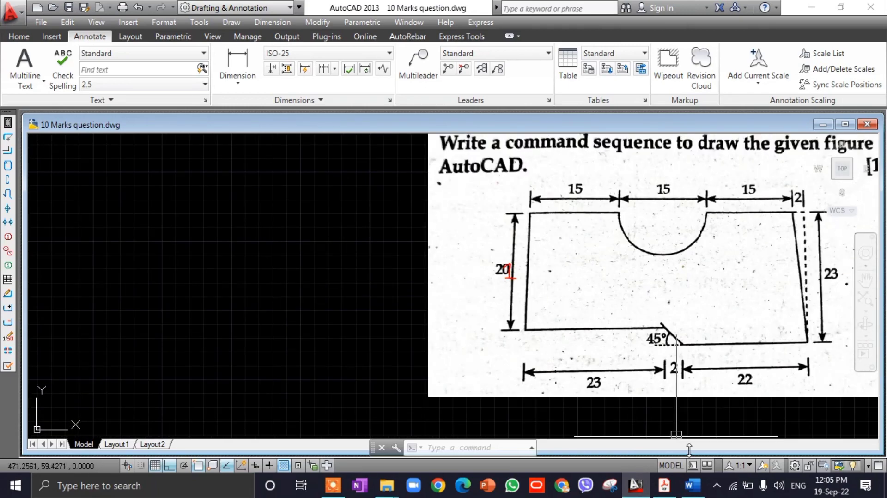
pyautogui.click(693, 489)
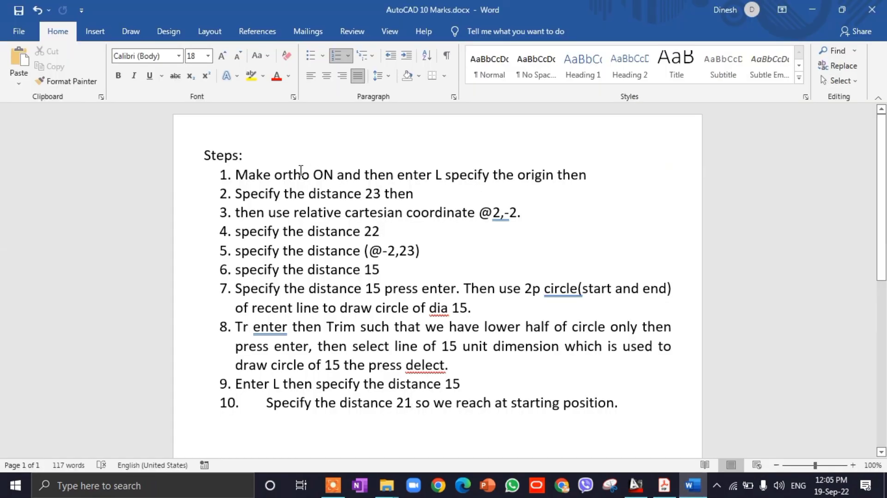
# Step: Read through the ten listed drawing steps in Word, then return to AutoCAD
pyautogui.moveTo(237, 171)
pyautogui.mouseDown()
pyautogui.moveTo(446, 293)
pyautogui.moveTo(561, 380)
pyautogui.moveTo(618, 404)
pyautogui.mouseUp()
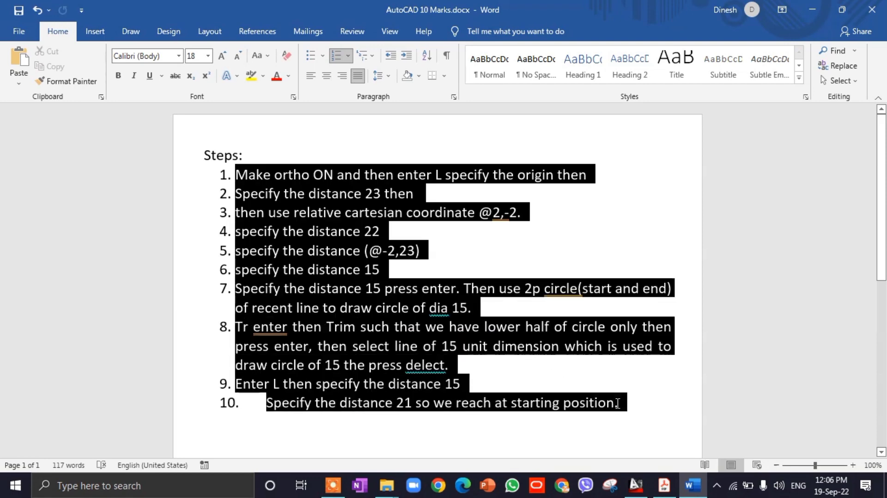
pyautogui.click(600, 424)
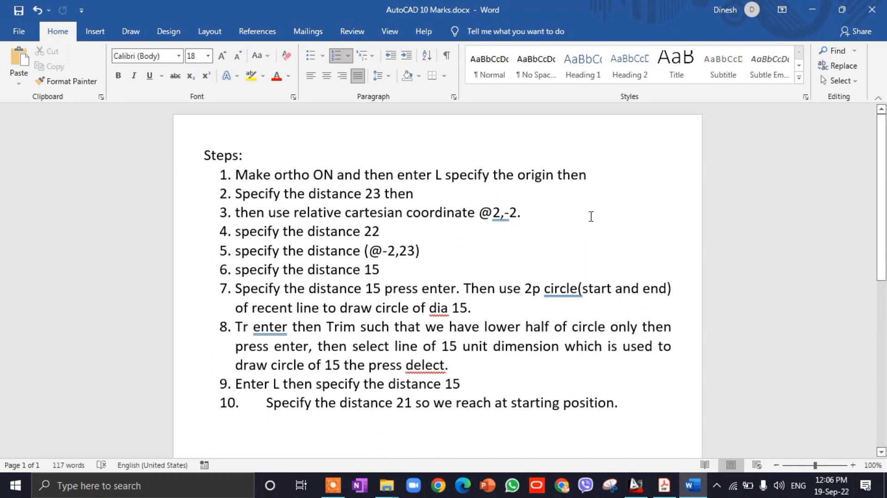
pyautogui.click(635, 485)
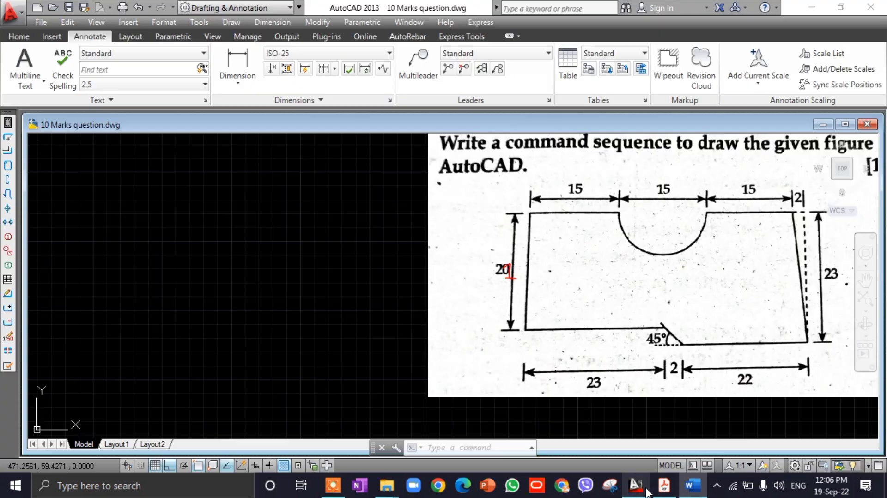
# Step: Turn on Polar and Ortho, start LINE and pick the outline's starting corner
pyautogui.click(179, 467)
pyautogui.click(173, 467)
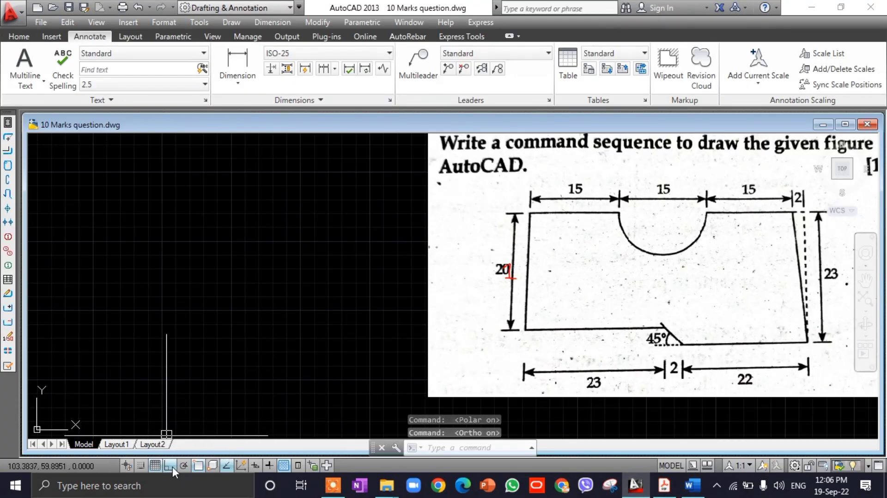
pyautogui.write('l')
pyautogui.press('Return')
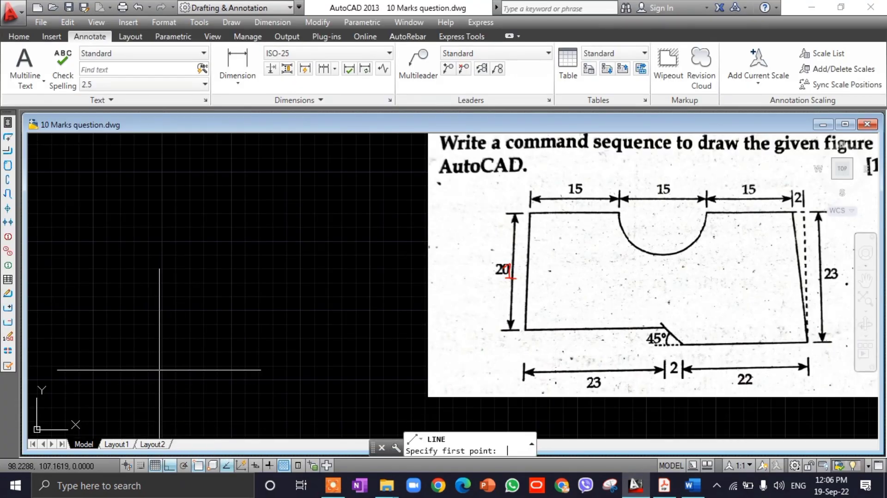
pyautogui.click(140, 370)
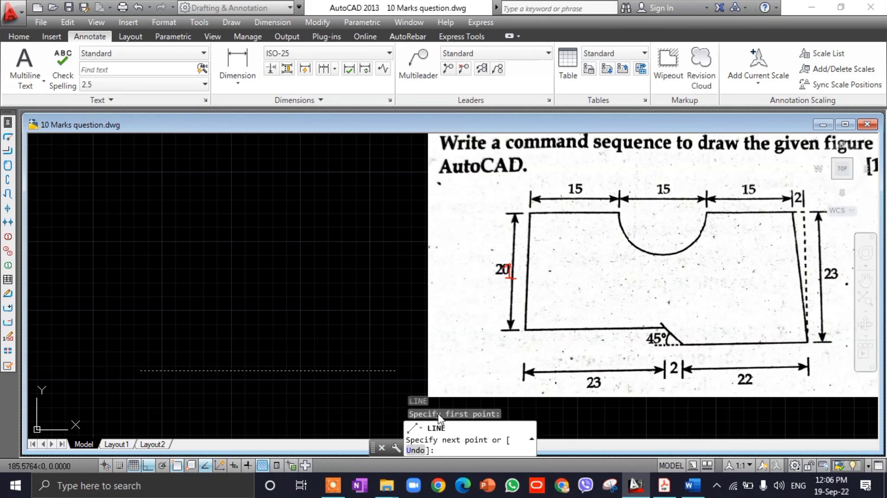
# Step: After checking the Word steps, draw the 23-unit horizontal bottom segment
pyautogui.click(691, 485)
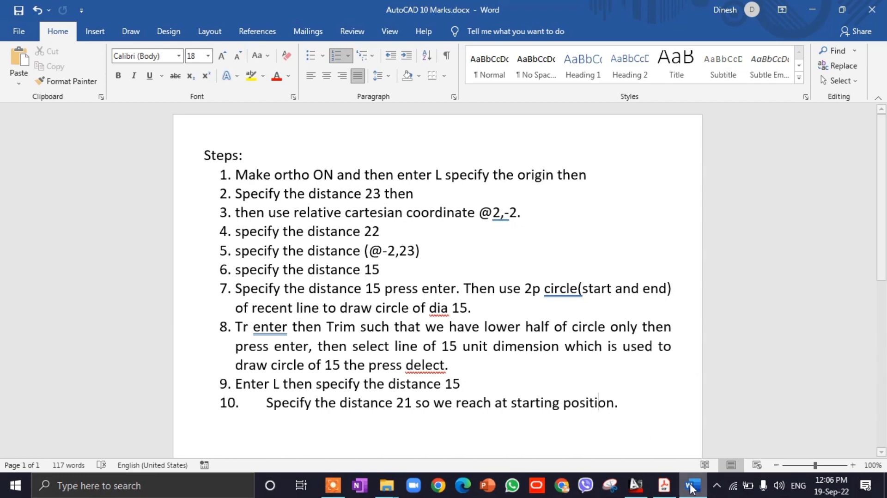
pyautogui.click(637, 485)
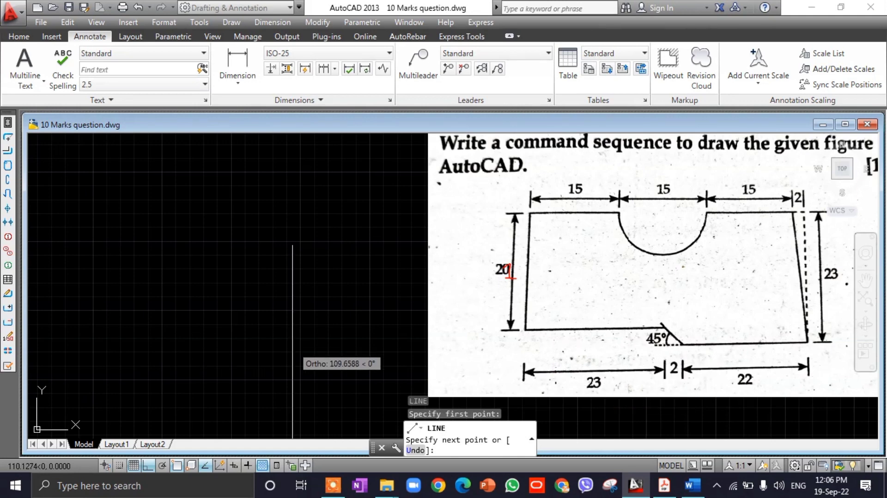
pyautogui.write('23')
pyautogui.press('Return')
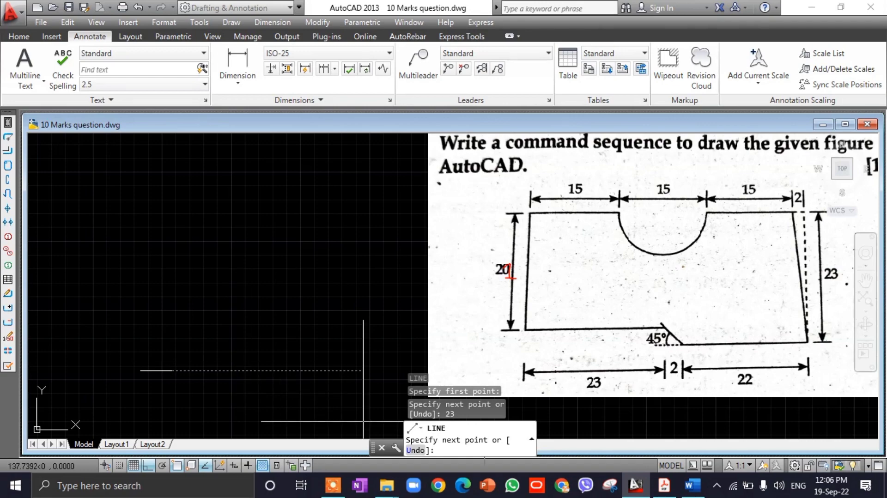
# Step: Copy the @2,-2 coordinate from step 3 in Word and return to AutoCAD
pyautogui.click(692, 485)
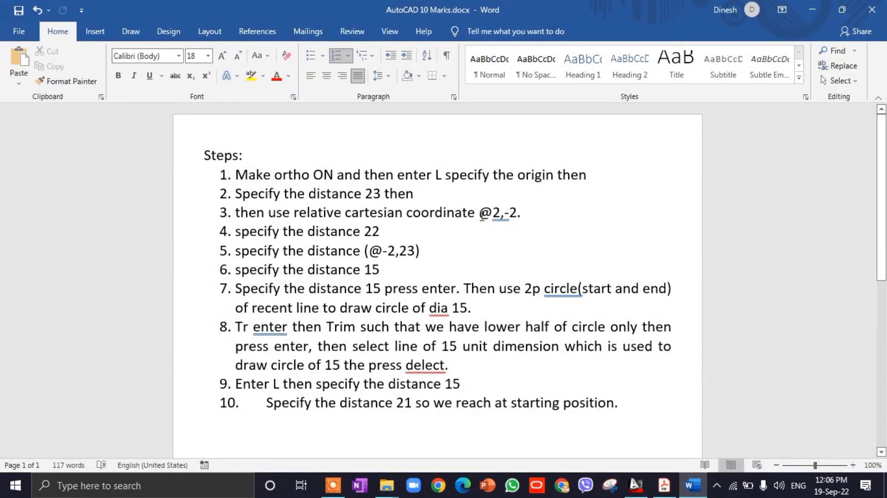
pyautogui.moveTo(481, 213); pyautogui.dragTo(517, 214)
pyautogui.hotkey('ctrl', 'c')
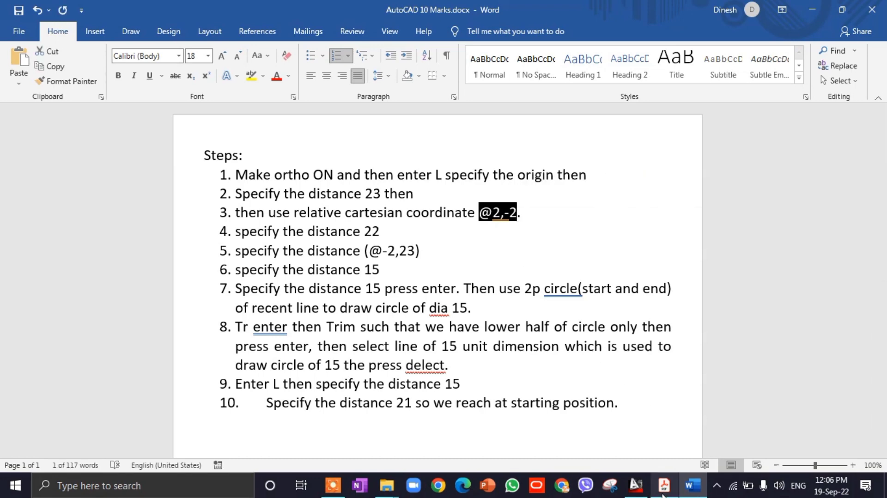
pyautogui.click(644, 492)
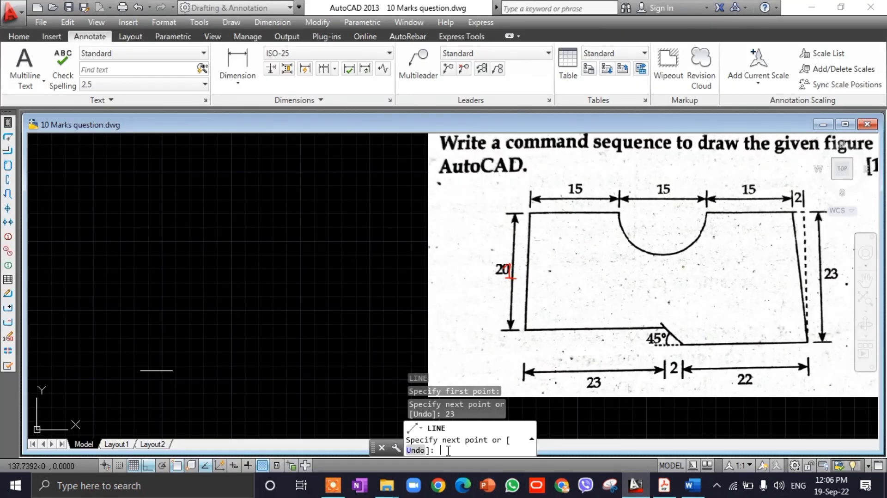
# Step: Paste @2,-2 to add the short diagonal step, then zoom to check it
pyautogui.hotkey('ctrl', 'v')
pyautogui.press('Return')
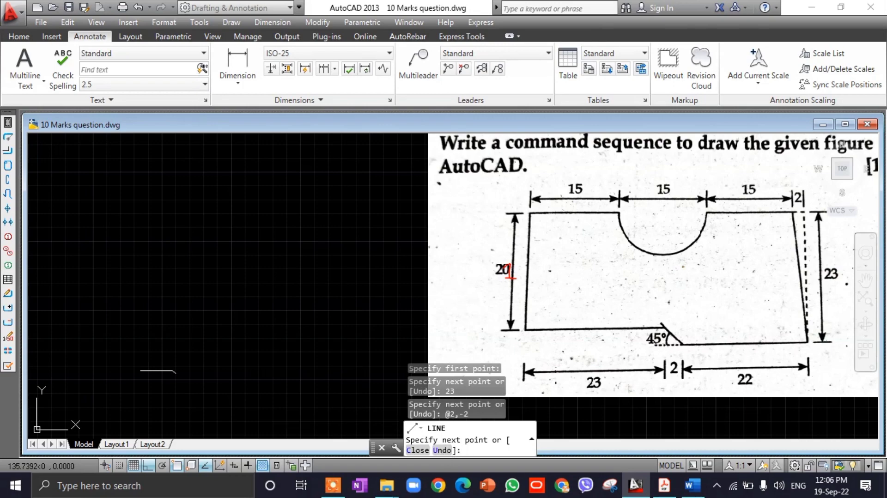
pyautogui.scroll(-2, 138, 303)
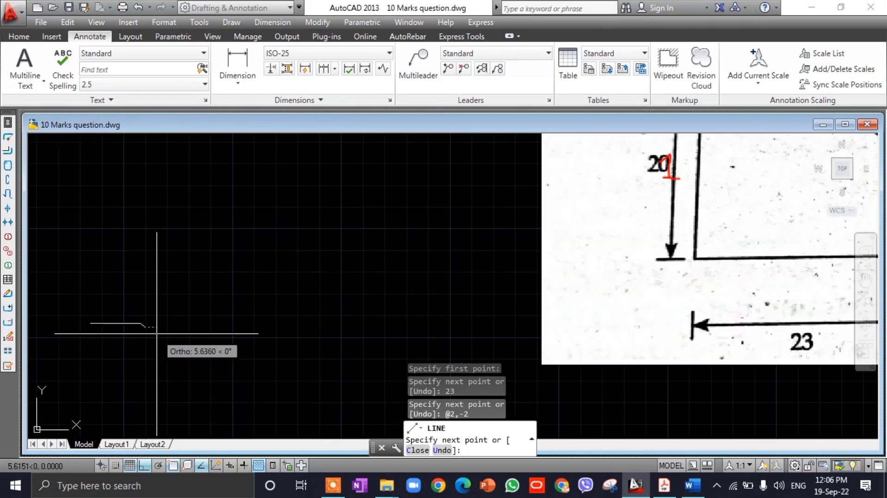
pyautogui.scroll(-2, 398, 319)
pyautogui.scroll(2, 603, 291)
pyautogui.scroll(2, 610, 275)
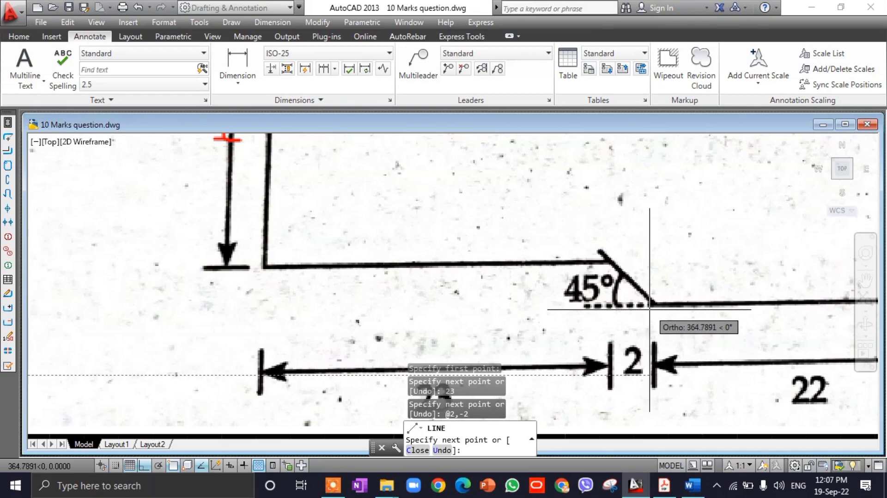
pyautogui.scroll(-5, 581, 317)
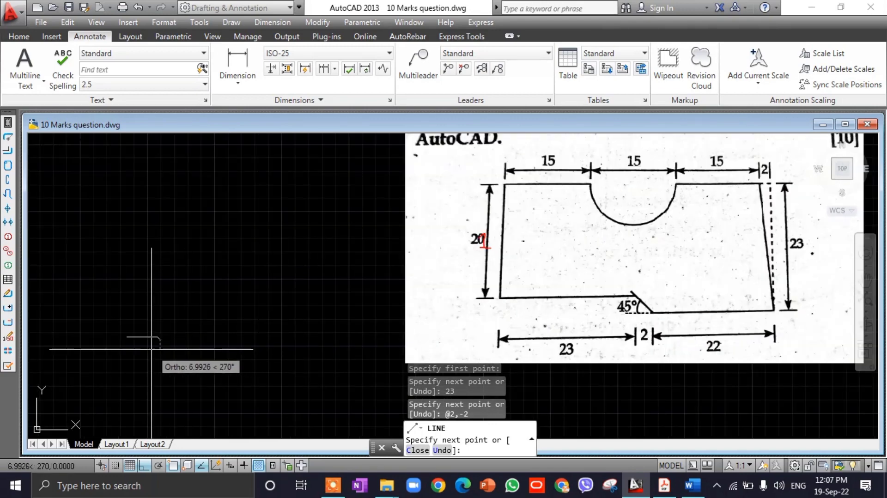
pyautogui.scroll(3, 79, 356)
# Step: Clear the coordinate highlight in Word and return to AutoCAD
pyautogui.hotkey('alt', 'Tab')
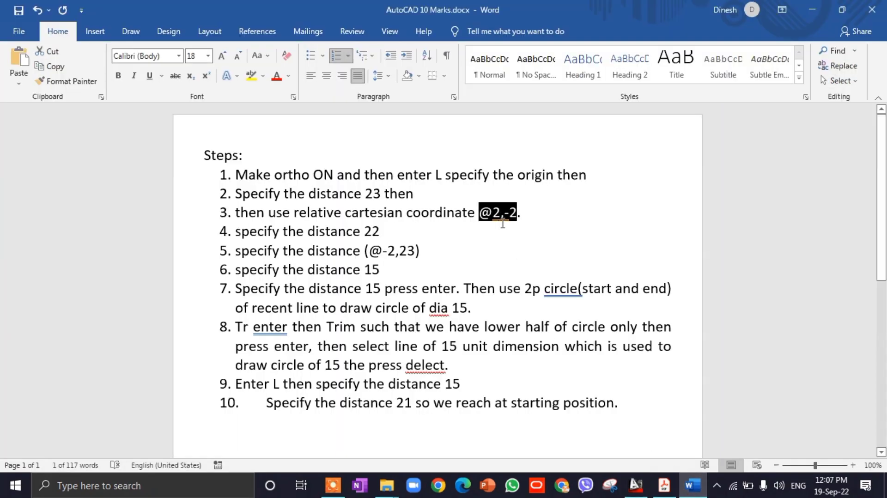
pyautogui.click(504, 220)
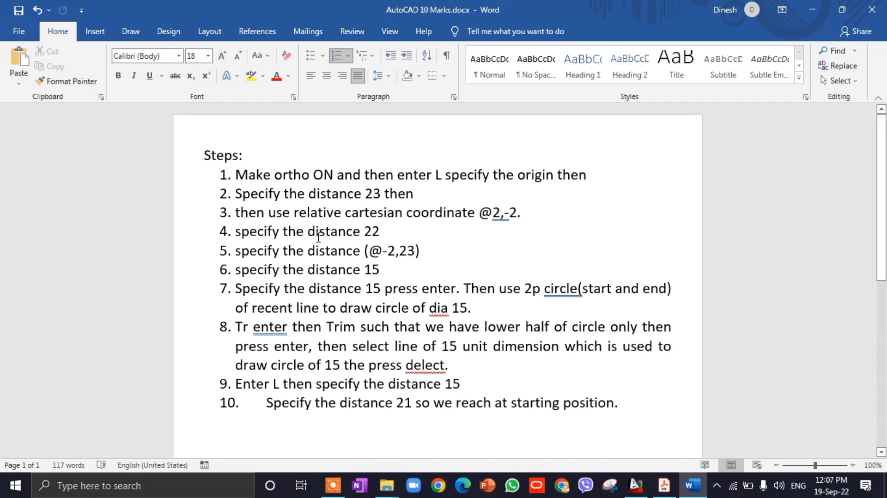
pyautogui.hotkey('alt', 'Tab')
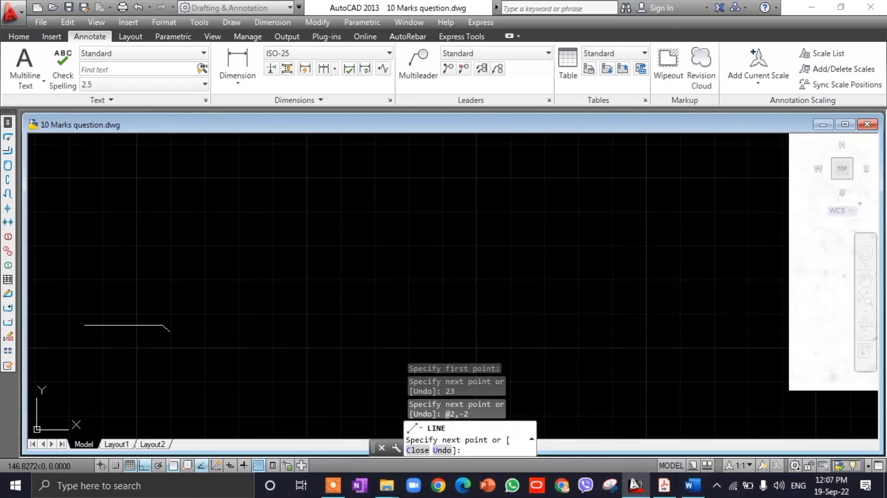
# Step: Draw the 22-unit bottom segment
pyautogui.scroll(-5, 413, 307)
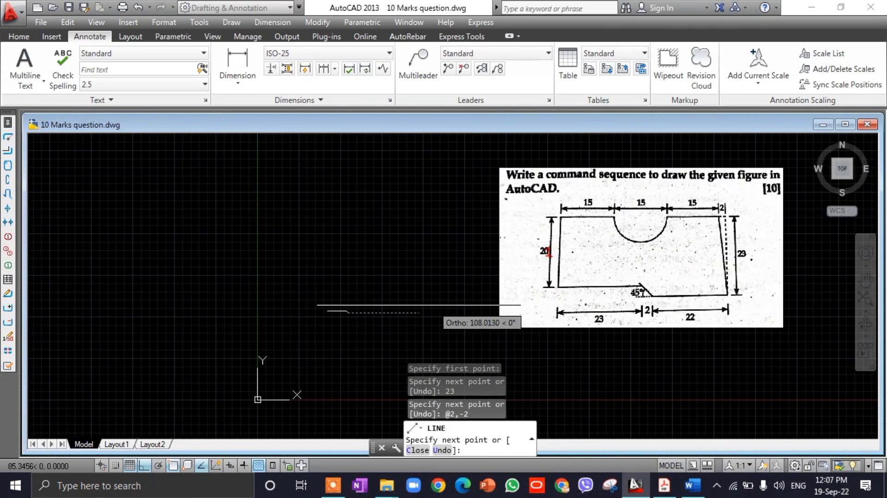
pyautogui.scroll(2, 419, 312)
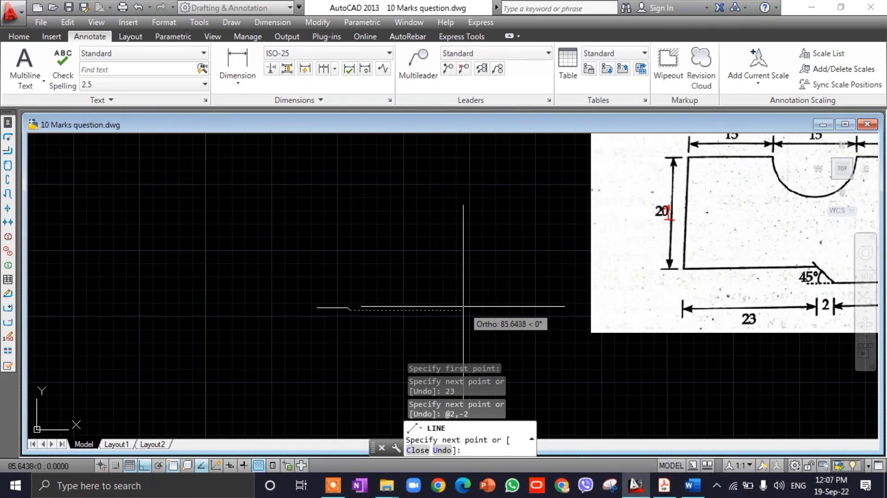
pyautogui.write('22')
pyautogui.press('Return')
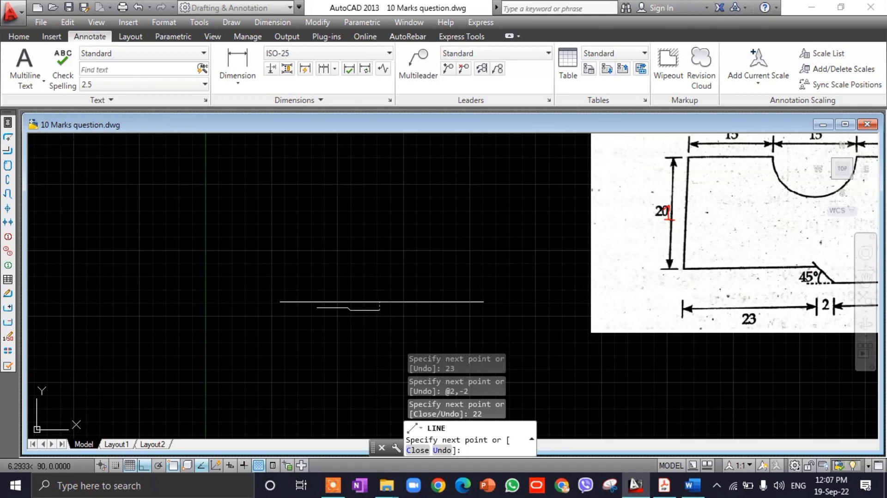
# Step: Draw the sloped right side with @-2,23
pyautogui.scroll(-2, 372, 277)
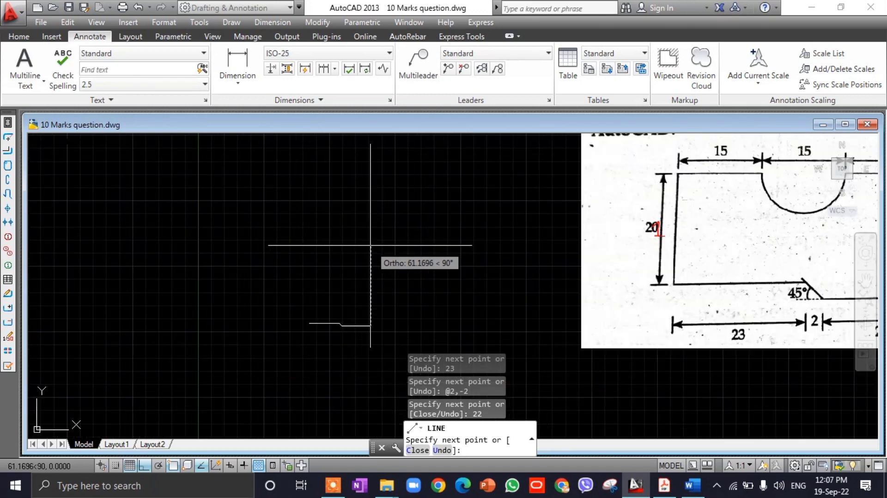
pyautogui.moveTo(370, 264); pyautogui.dragTo(369, 275, button='middle')
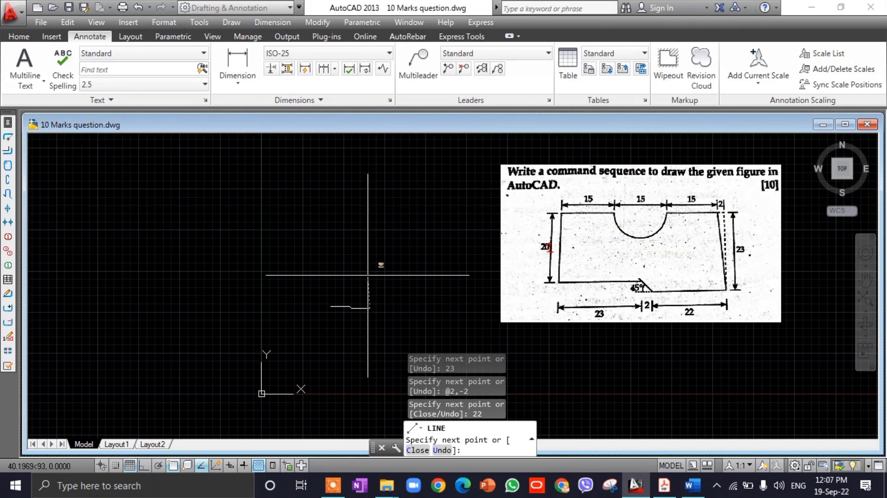
pyautogui.write('@')
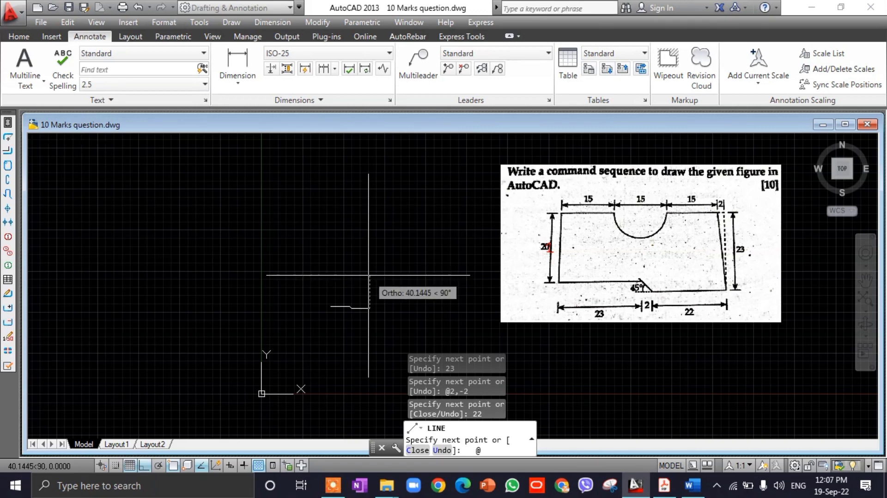
pyautogui.write('-2,23')
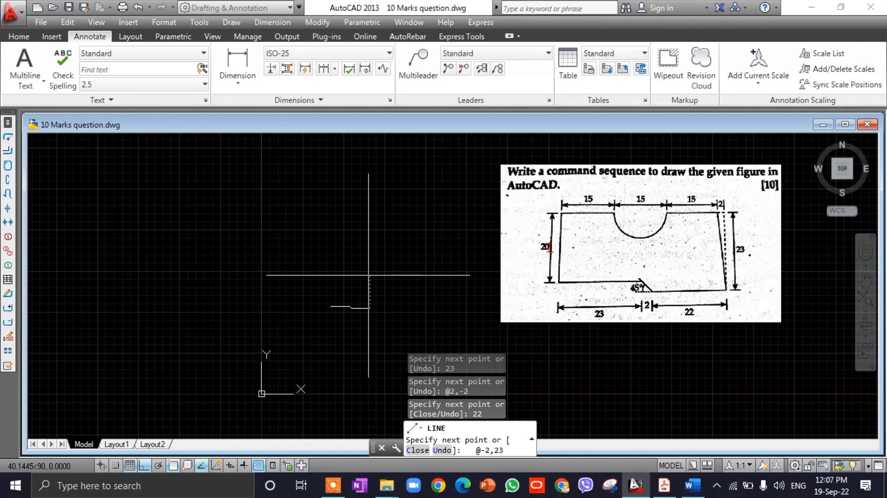
pyautogui.press('Return')
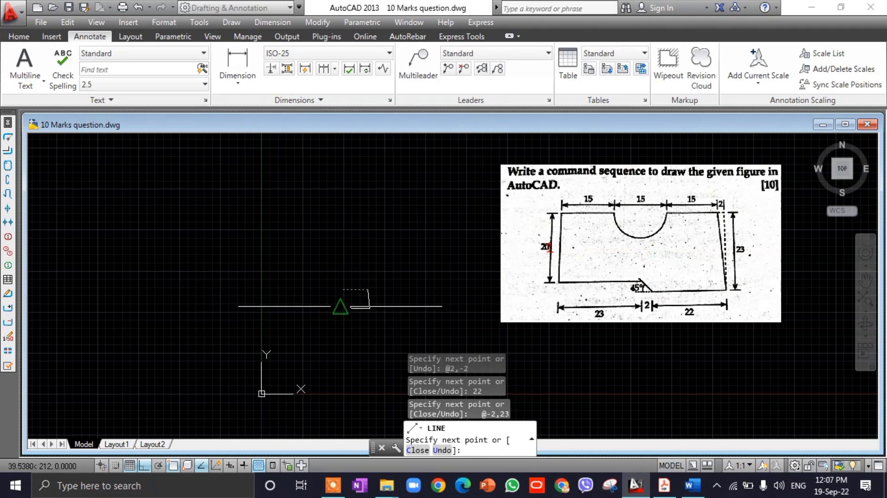
# Step: Draw the two 15-unit top segments, then check the Word steps
pyautogui.scroll(2, 313, 292)
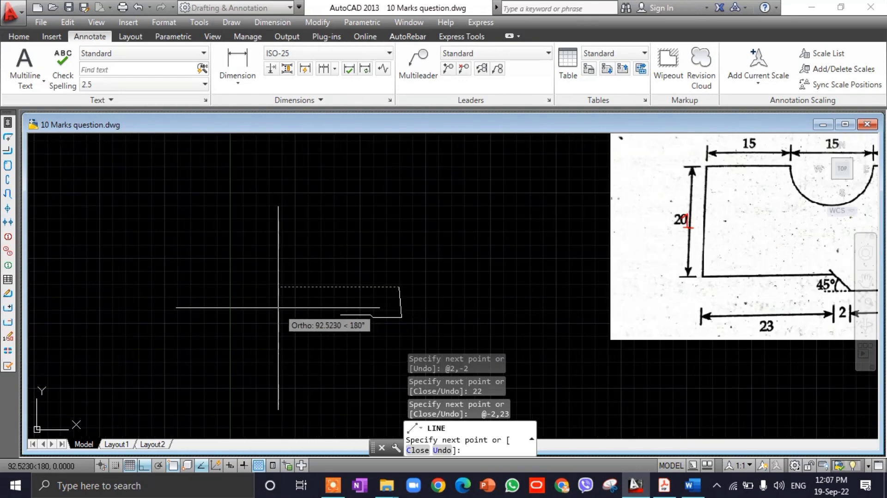
pyautogui.write('15')
pyautogui.press('Return')
pyautogui.scroll(-2, 284, 321)
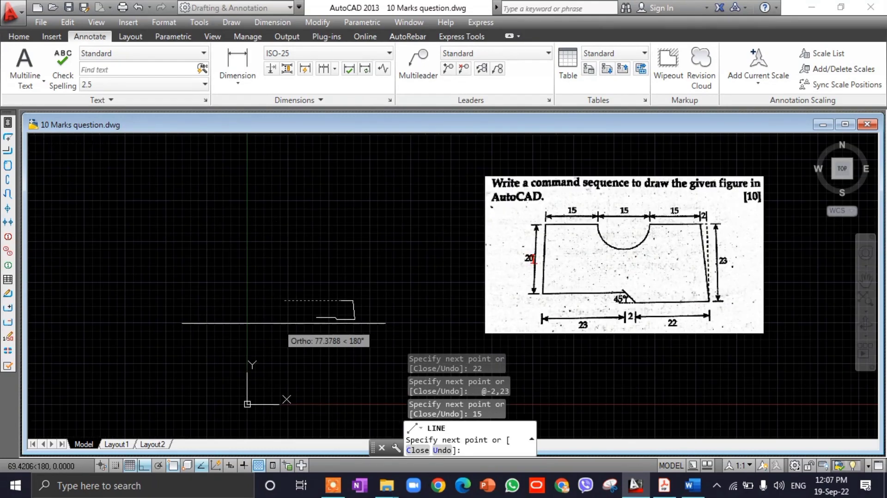
pyautogui.scroll(4, 253, 308)
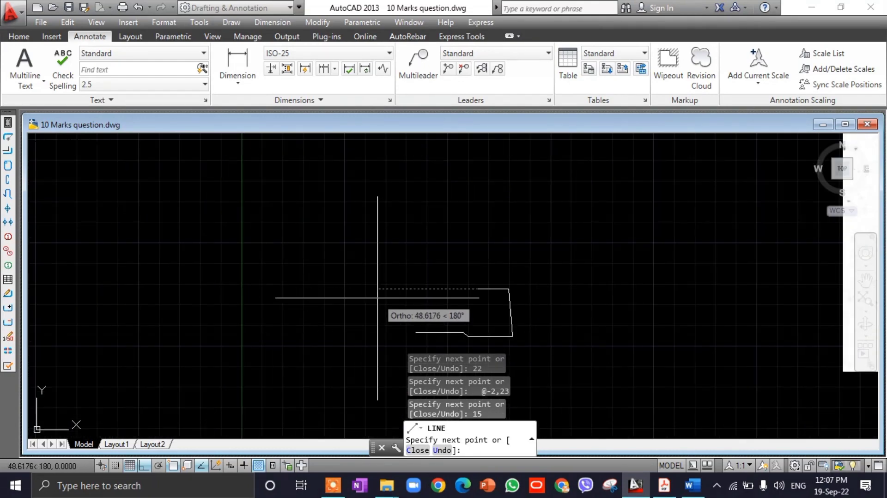
pyautogui.write('15')
pyautogui.press('Return')
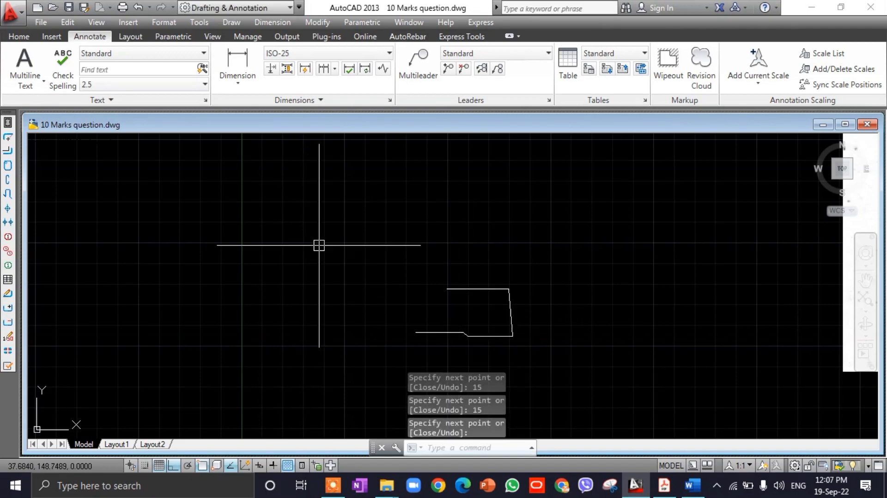
pyautogui.click(690, 492)
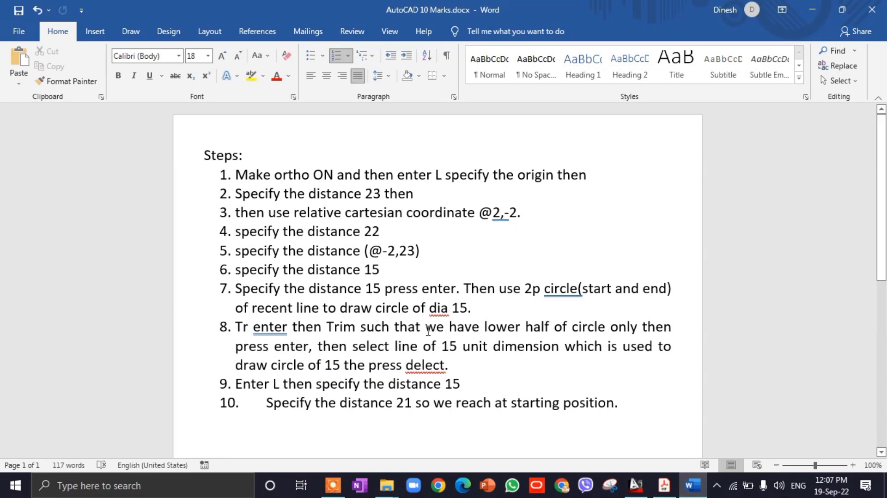
# Step: Scroll the Word steps list, then return to AutoCAD
pyautogui.keyDown('ctrl'); pyautogui.scroll(3, 387, 241); pyautogui.keyUp('ctrl')
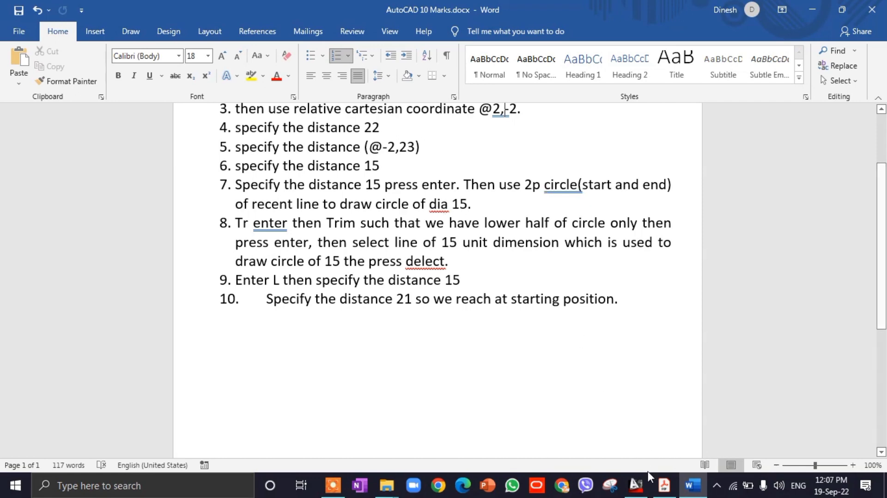
pyautogui.click(635, 485)
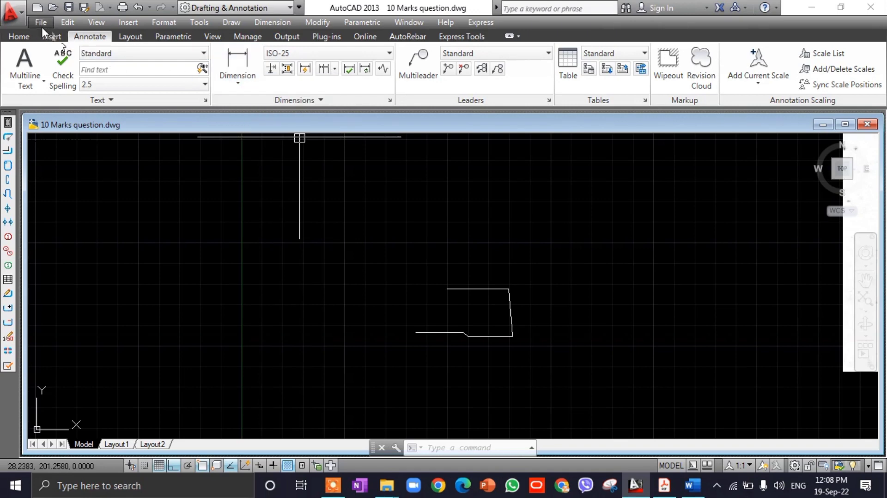
# Step: Draw a 2-point circle across the ends of the last 15-unit top line
pyautogui.click(19, 36)
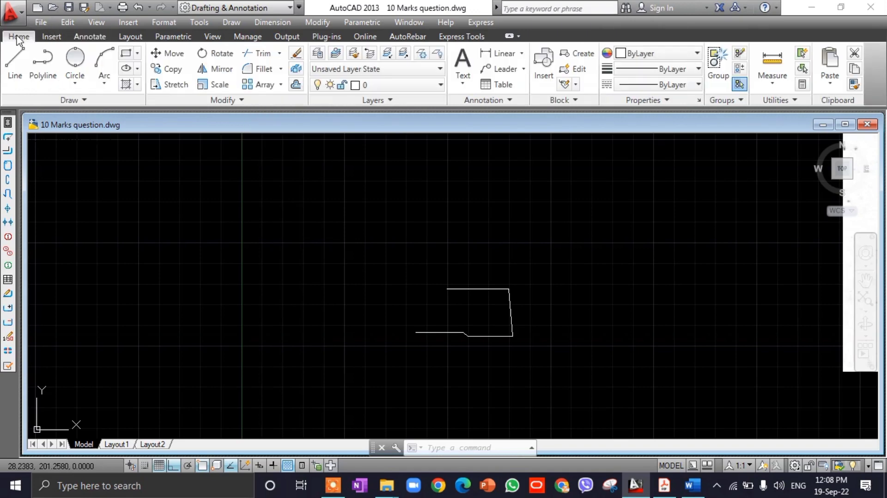
pyautogui.click(81, 64)
pyautogui.scroll(4, 448, 298)
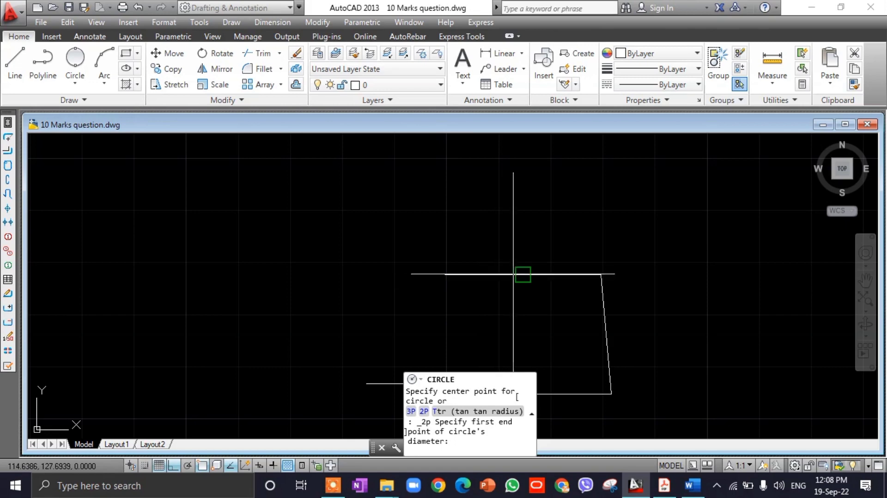
pyautogui.click(522, 276)
pyautogui.click(442, 276)
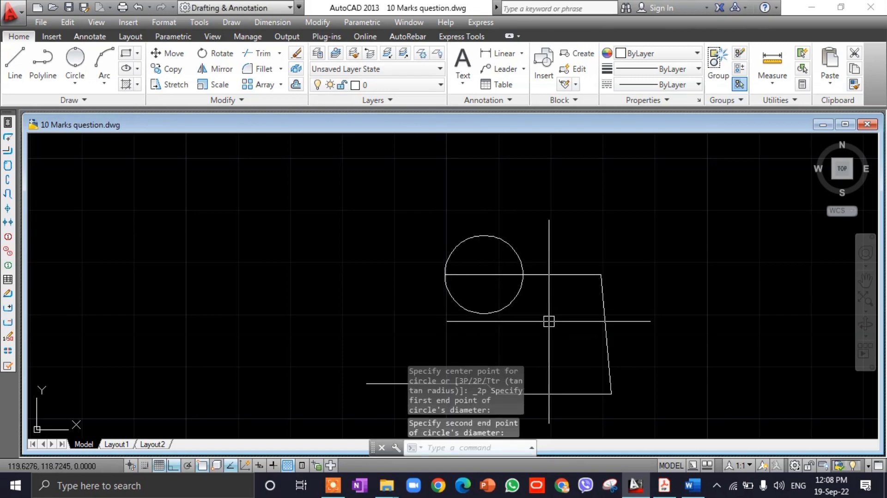
# Step: Trim the circle's upper half and delete the diameter line to leave a semicircular notch
pyautogui.write('tr')
pyautogui.press('Return')
pyautogui.press('Return')
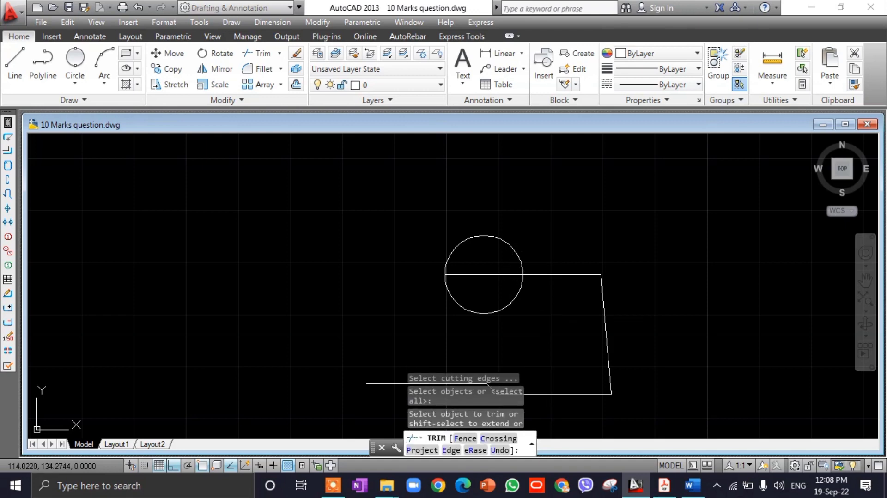
pyautogui.click(513, 256)
pyautogui.click(415, 251)
pyautogui.press('Return')
pyautogui.click(484, 275)
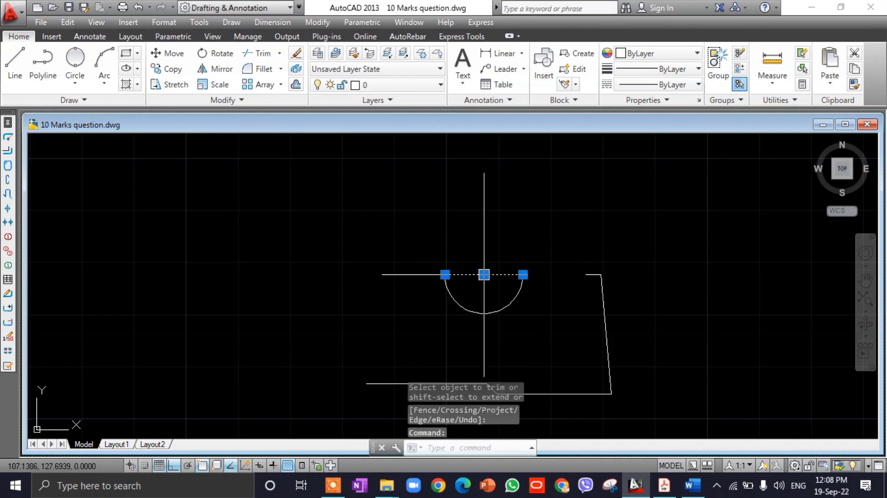
pyautogui.press('Delete')
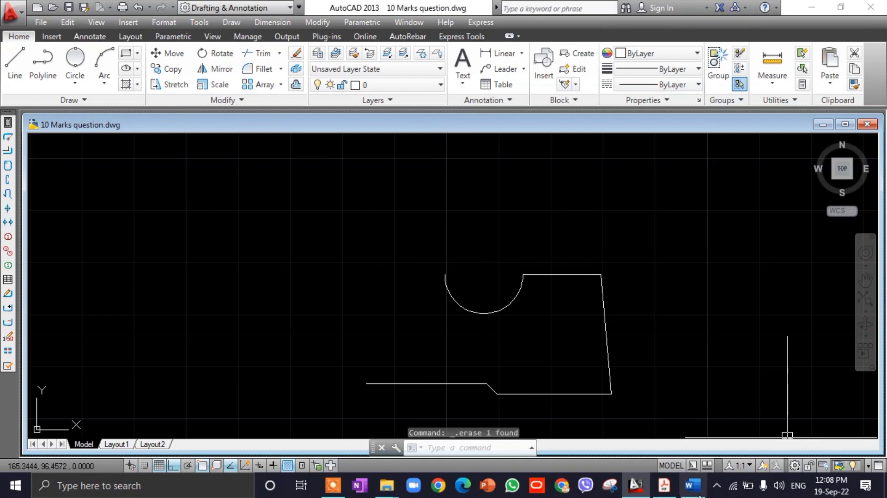
pyautogui.click(693, 485)
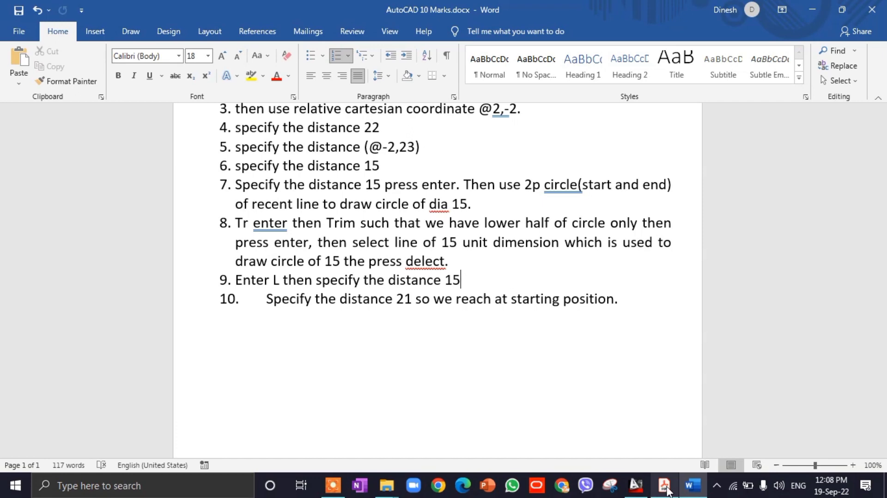
# Step: Glance at the exam question PDF, then return to AutoCAD
pyautogui.click(664, 486)
pyautogui.click(636, 482)
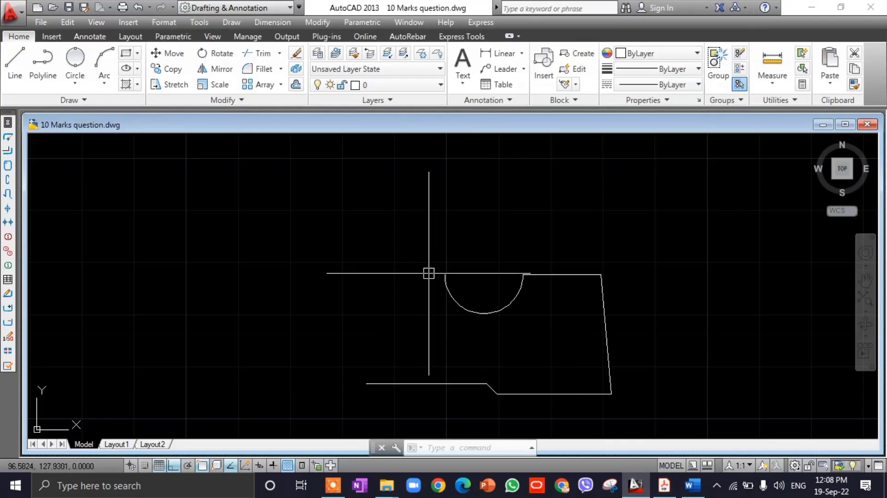
# Step: From the arc's left end, draw a 15-unit top-left edge and 21-unit left side
pyautogui.write('l')
pyautogui.press('Return')
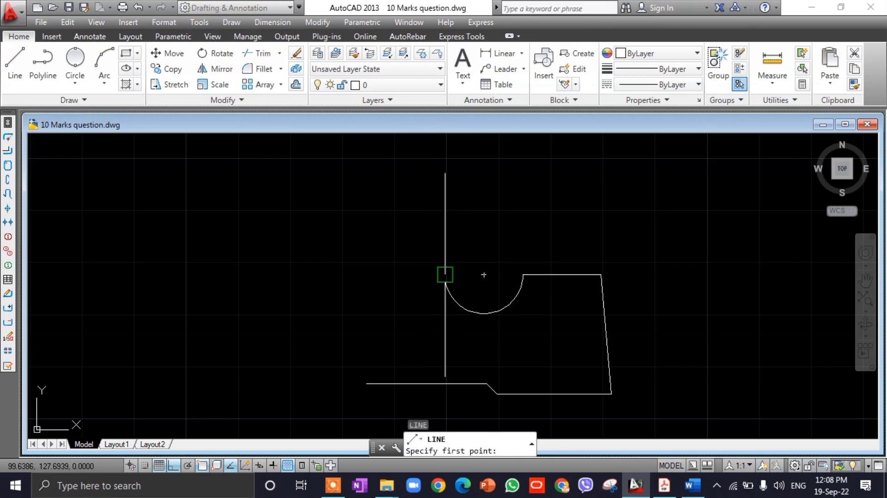
pyautogui.click(445, 275)
pyautogui.write('15')
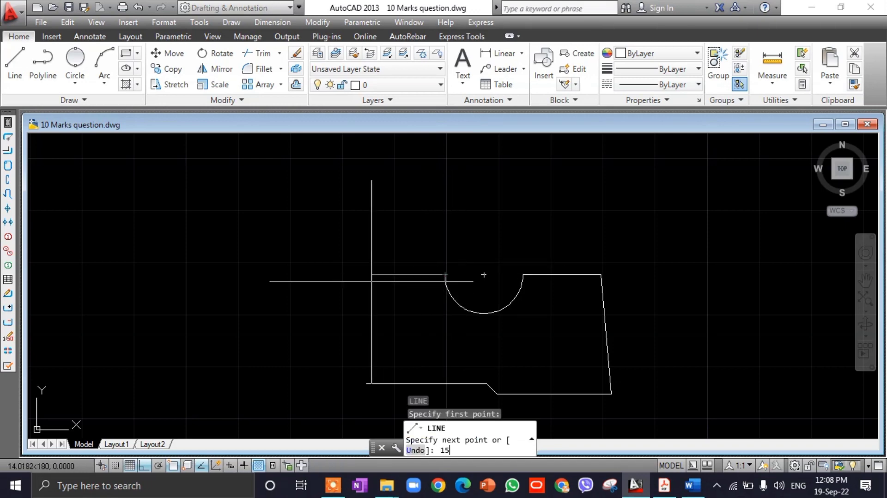
pyautogui.press('Return')
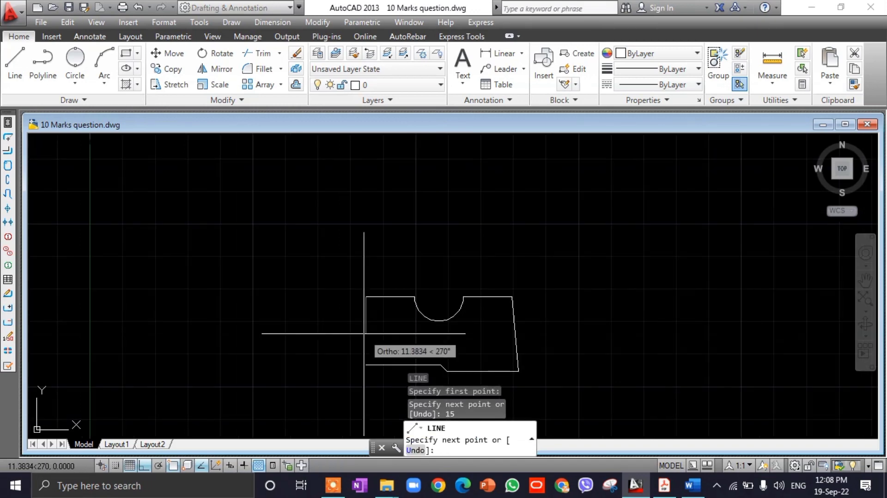
pyautogui.scroll(-4, 368, 291)
pyautogui.scroll(3, 330, 344)
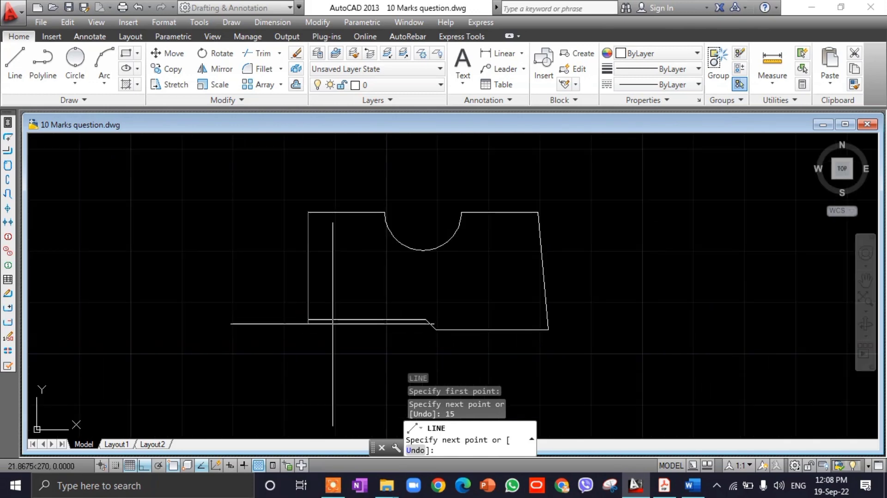
pyautogui.write('21')
pyautogui.press('Return')
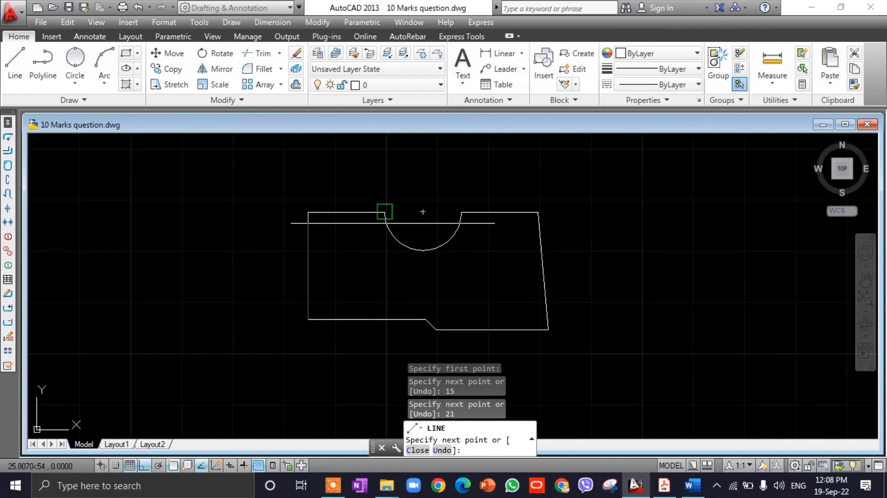
pyautogui.press('Return')
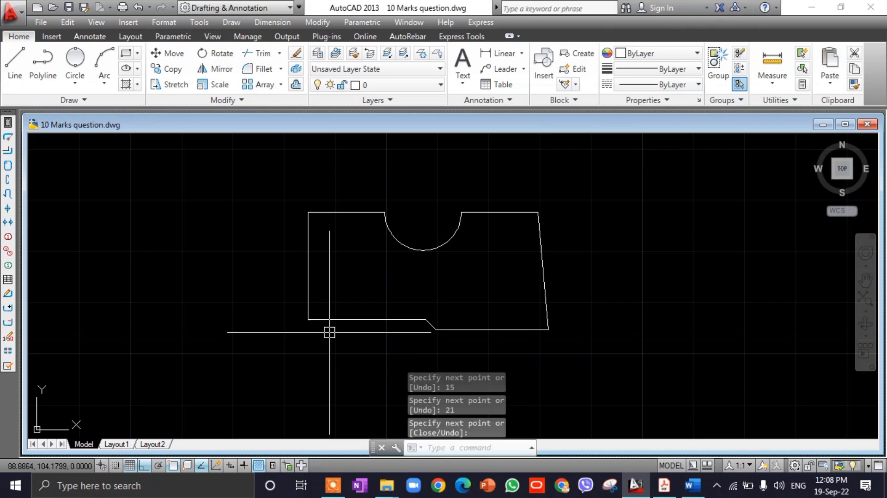
pyautogui.click(692, 485)
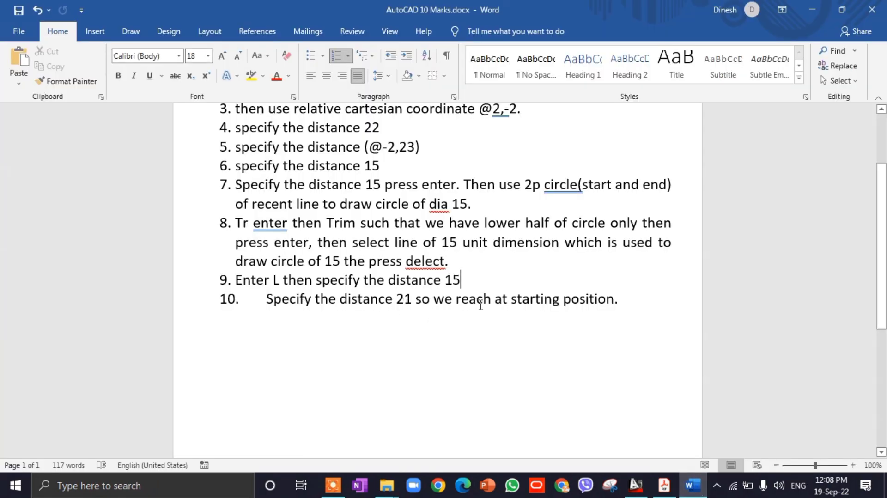
# Step: Add step 11, 'Press enter.', to the Word list and return to AutoCAD
pyautogui.click(617, 300)
pyautogui.press('Return')
pyautogui.write('Press enter.')
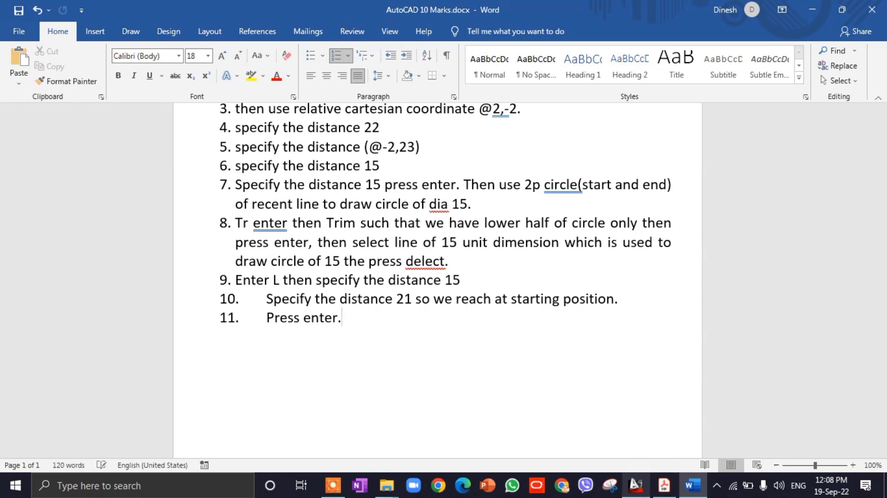
pyautogui.click(637, 488)
# Step: Start a linear dimension along the plate's bottom edge, then cancel it unfinished
pyautogui.scroll(2, 344, 317)
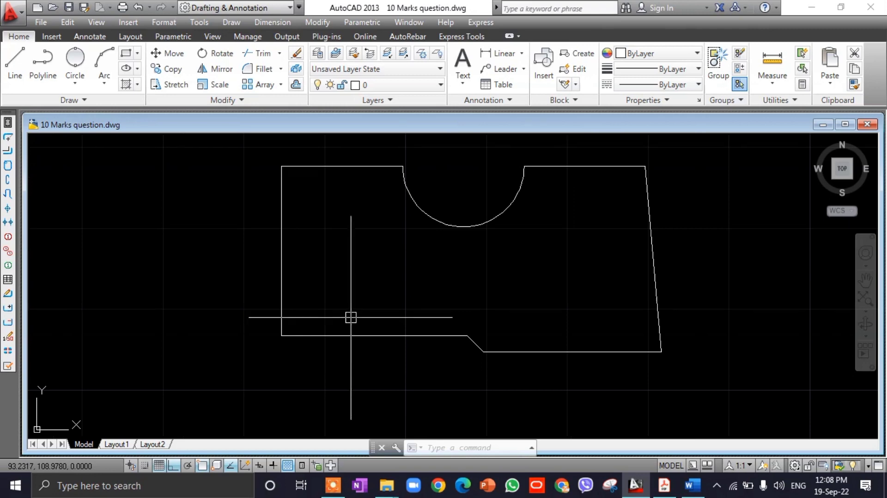
pyautogui.moveTo(350, 317); pyautogui.dragTo(435, 211, button='middle')
pyautogui.click(498, 53)
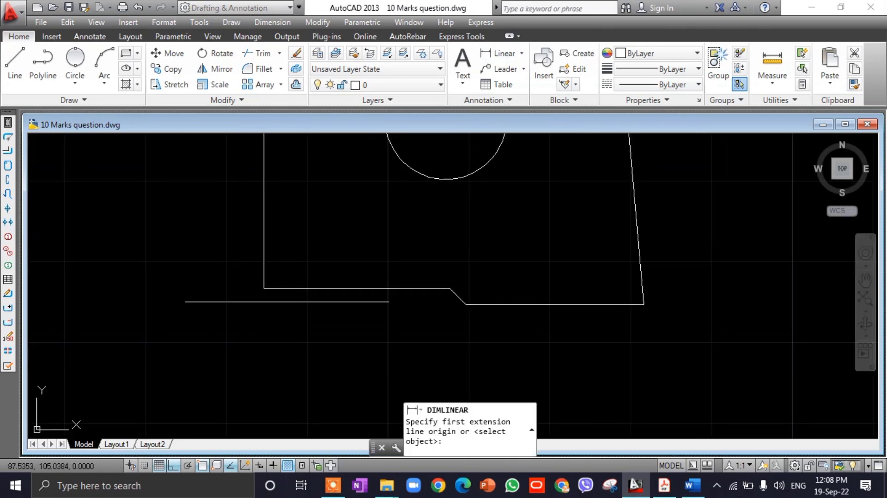
pyautogui.click(264, 289)
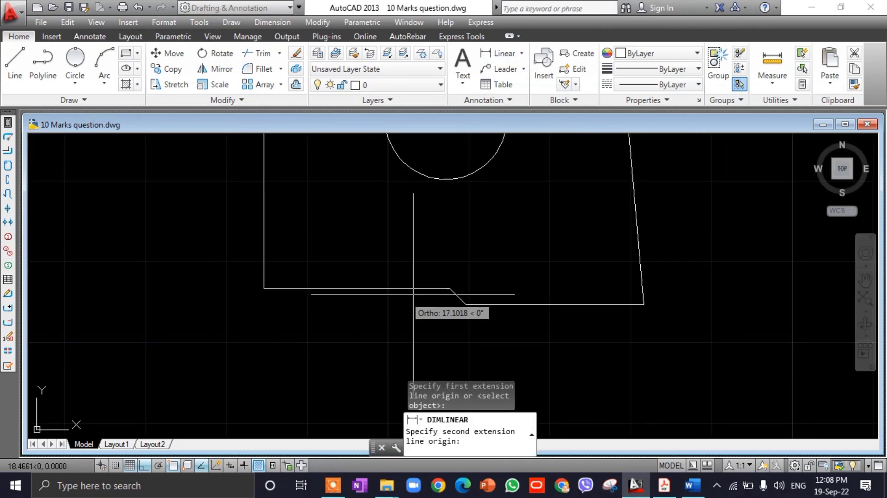
pyautogui.click(450, 289)
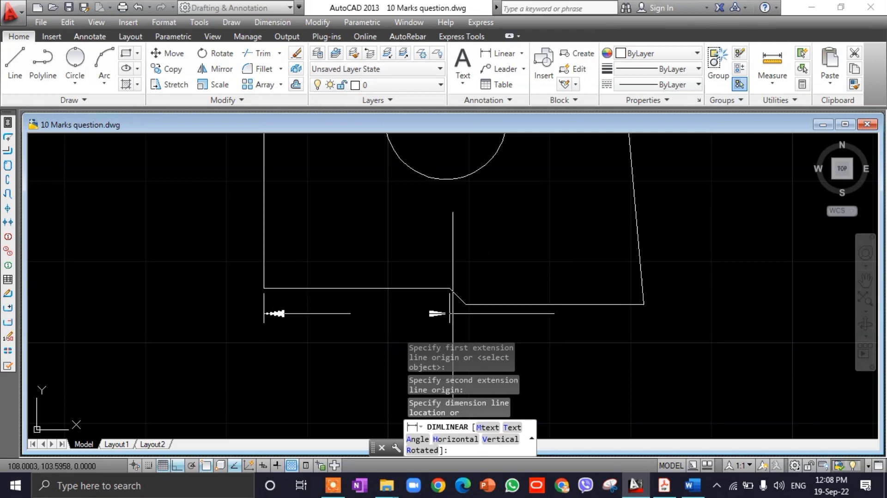
pyautogui.moveTo(453, 313); pyautogui.dragTo(442, 266, button='middle')
pyautogui.press('Escape')
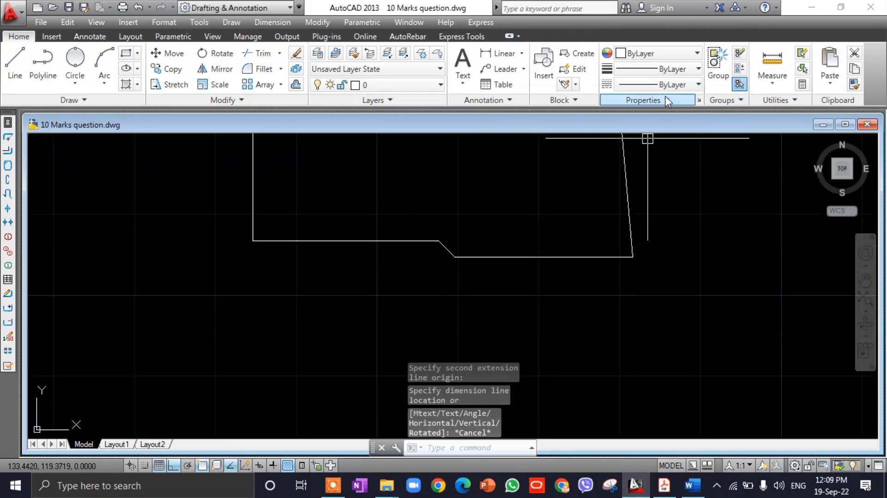
# Step: Make red the current colour and place the 23 dimension below the bottom-left edge
pyautogui.click(658, 55)
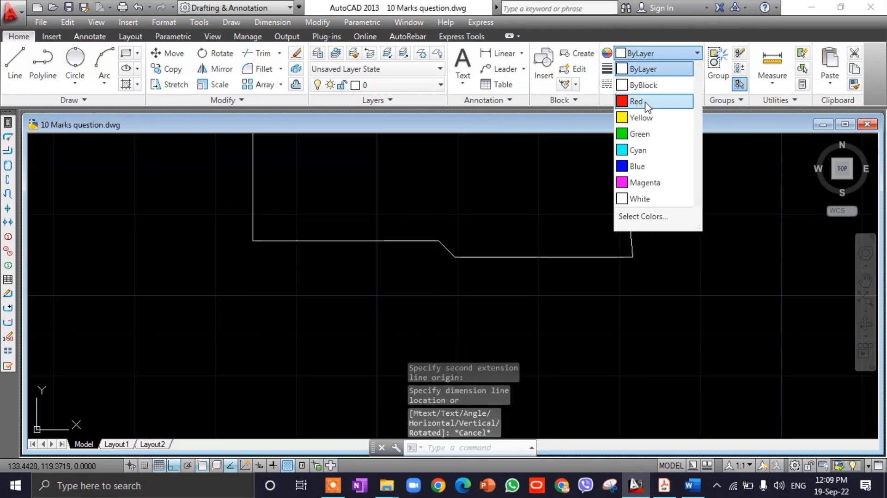
pyautogui.click(647, 102)
pyautogui.click(502, 54)
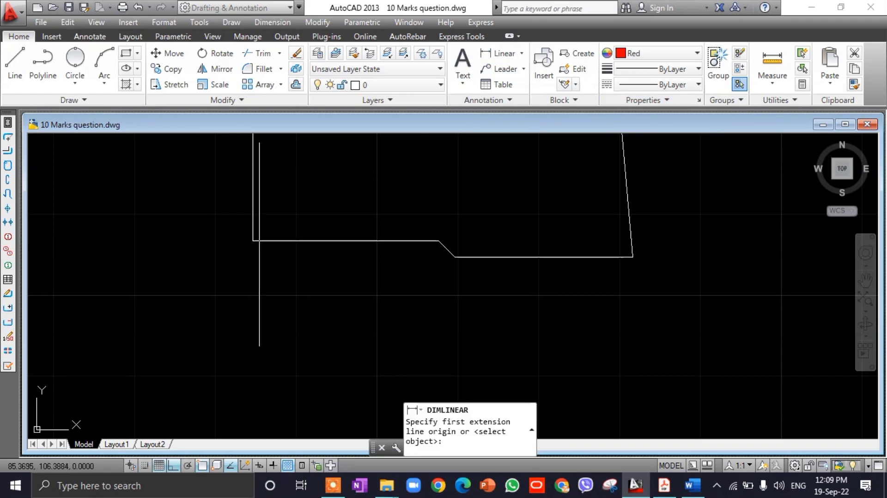
pyautogui.click(254, 240)
pyautogui.click(438, 240)
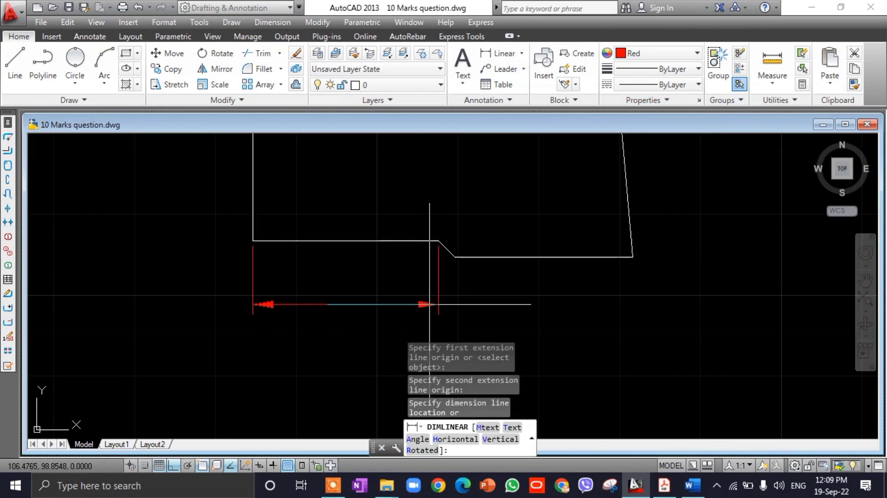
pyautogui.click(485, 312)
pyautogui.moveTo(522, 316); pyautogui.dragTo(489, 283, button='middle')
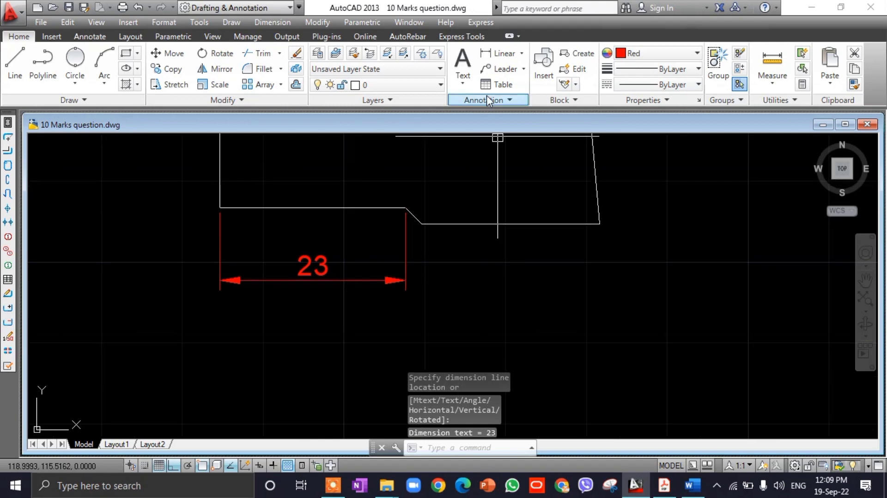
# Step: Continue the bottom chain with the 2 and 22 dimensions to the bottom-right corner
pyautogui.click(88, 40)
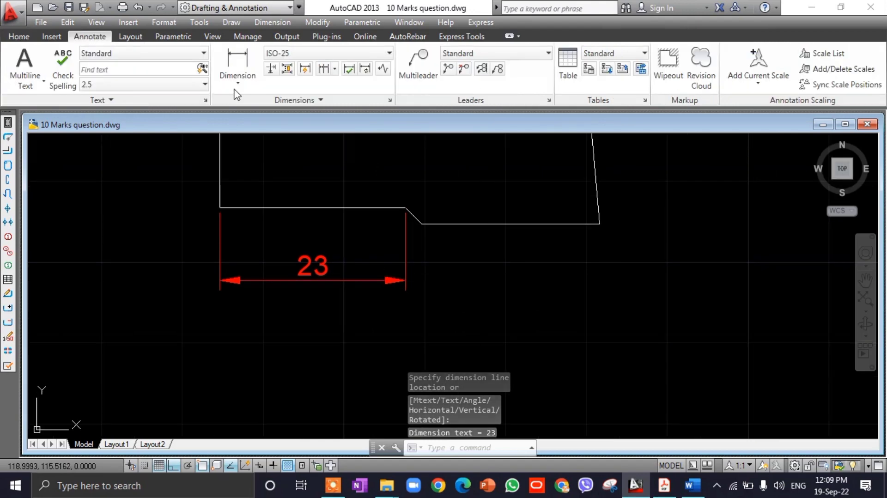
pyautogui.click(324, 72)
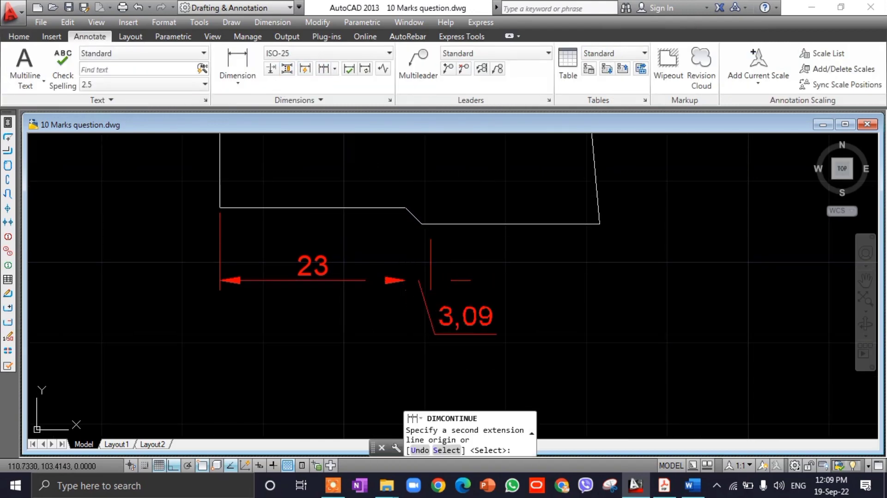
pyautogui.click(421, 224)
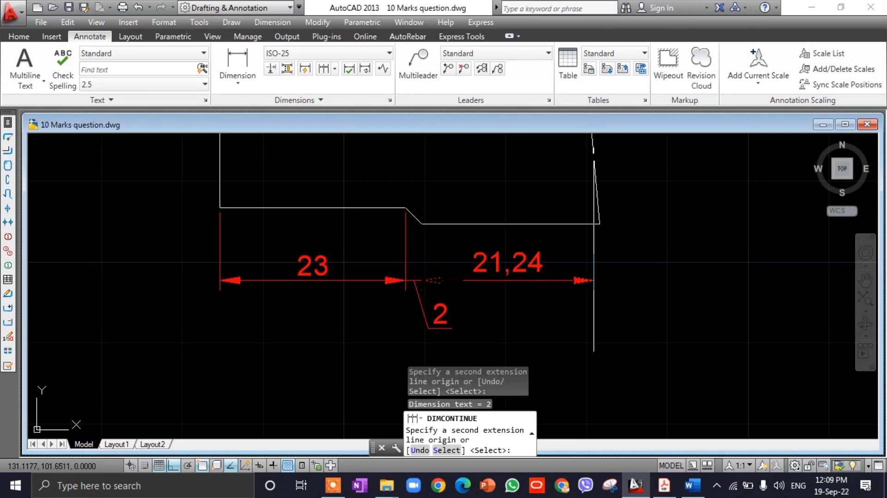
pyautogui.click(600, 225)
pyautogui.press('Escape')
pyautogui.moveTo(637, 249); pyautogui.dragTo(566, 317, button='middle')
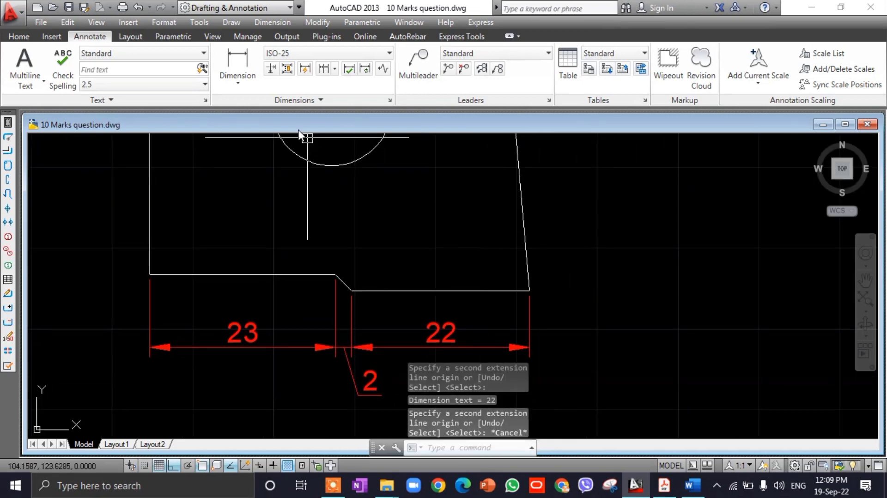
# Step: Dimension the 23 right side from the bottom-right to the top-right corner
pyautogui.click(237, 62)
pyautogui.click(530, 290)
pyautogui.scroll(-2, 530, 291)
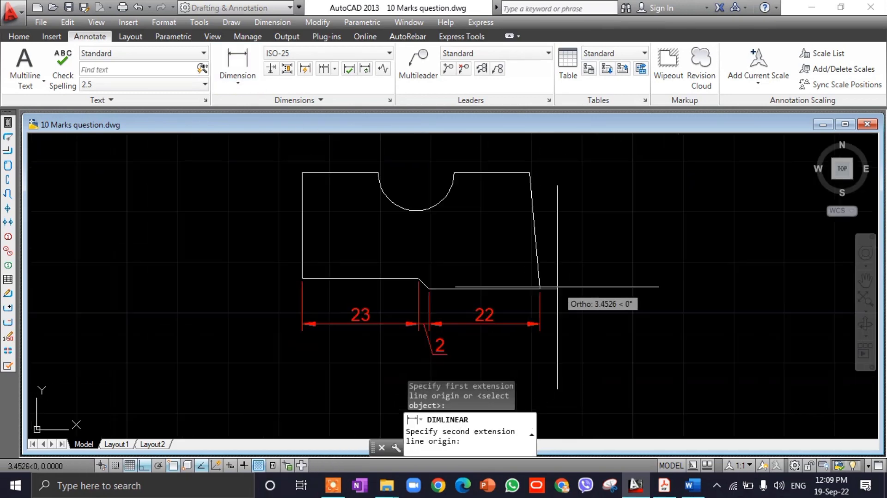
pyautogui.click(522, 208)
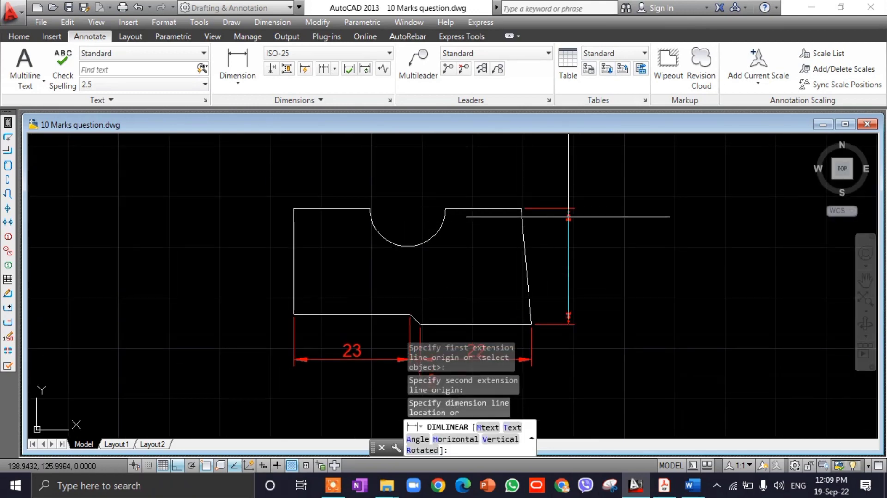
pyautogui.scroll(2, 531, 210)
pyautogui.scroll(2, 501, 211)
pyautogui.scroll(-2, 521, 243)
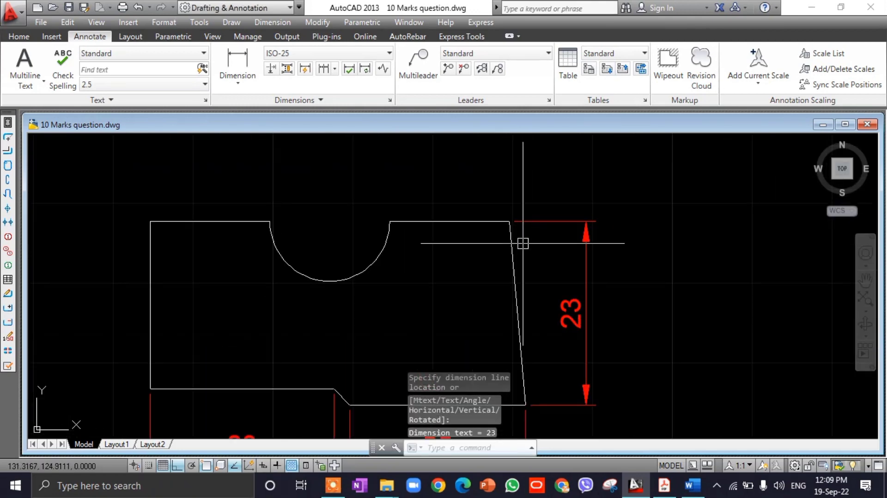
# Step: Place the 2 dimension above the top edge at the slope's top end
pyautogui.click(238, 60)
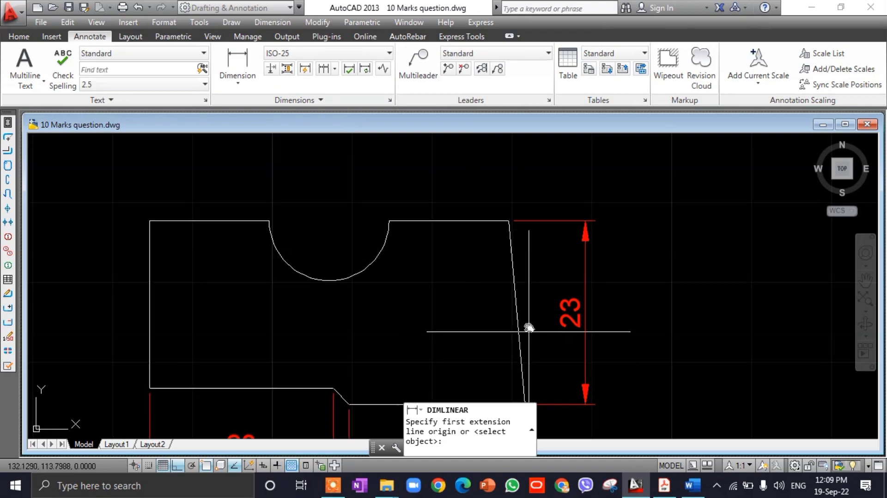
pyautogui.moveTo(531, 327); pyautogui.dragTo(514, 293, button='middle')
pyautogui.click(511, 319)
pyautogui.scroll(-2, 510, 319)
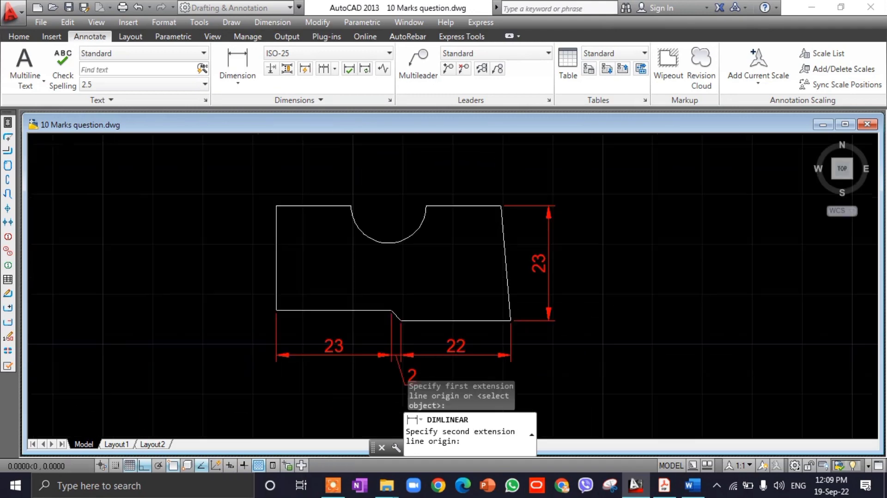
pyautogui.click(501, 206)
pyautogui.click(505, 179)
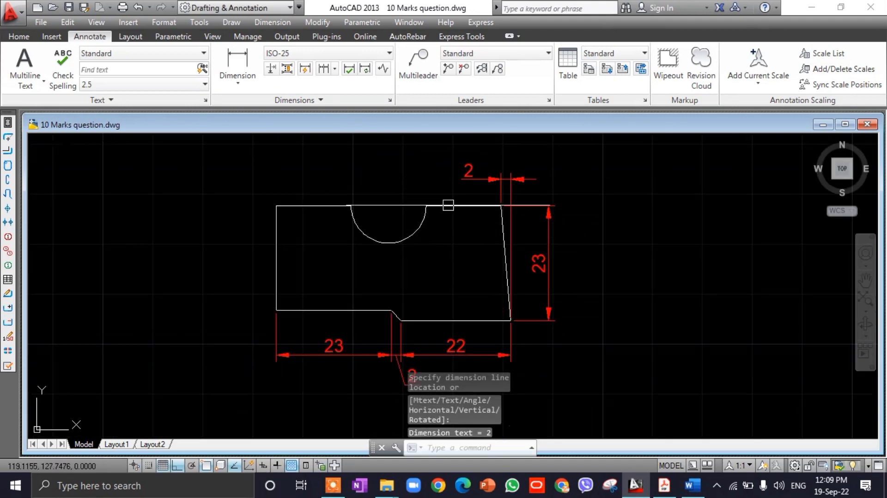
# Step: Continue the top chain with three 15 dimensions across the notch to the top-left corner
pyautogui.click(324, 69)
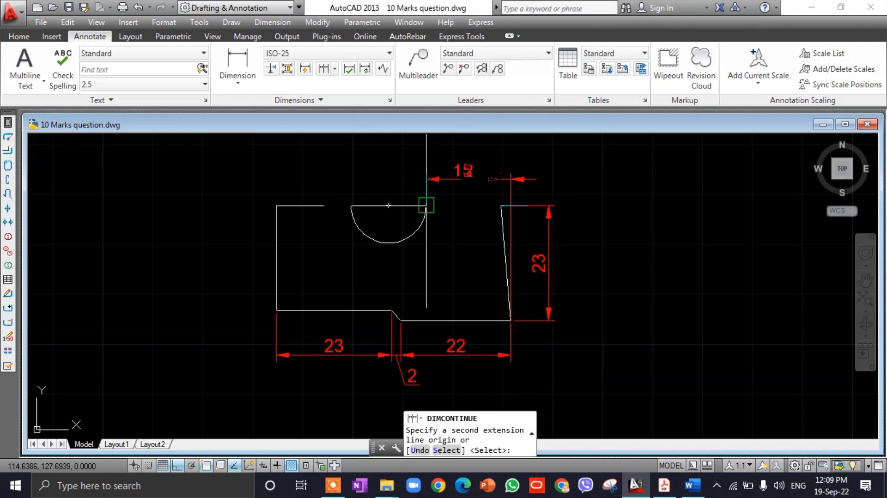
pyautogui.click(388, 205)
pyautogui.scroll(4, 439, 221)
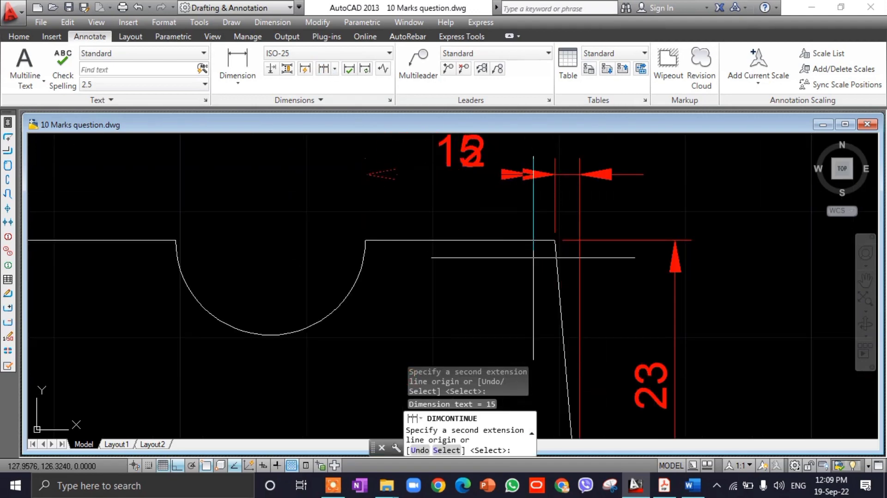
pyautogui.scroll(-2, 474, 310)
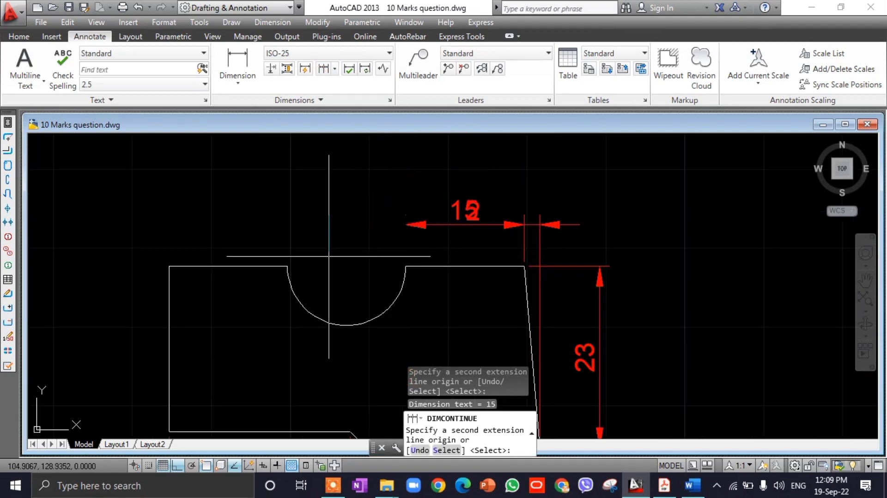
pyautogui.click(288, 267)
pyautogui.click(170, 266)
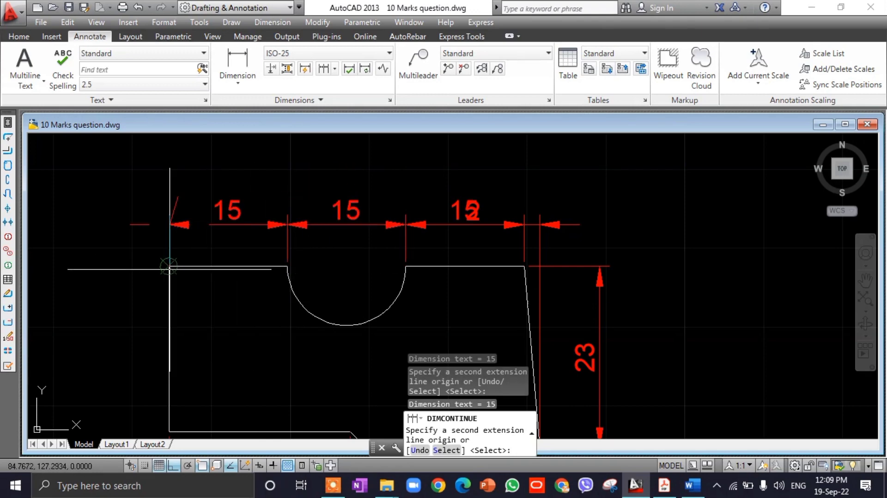
pyautogui.moveTo(169, 293); pyautogui.dragTo(211, 252, button='middle')
# Step: Dimension the 21 left side from the top-left to the bottom-left corner
pyautogui.click(238, 65)
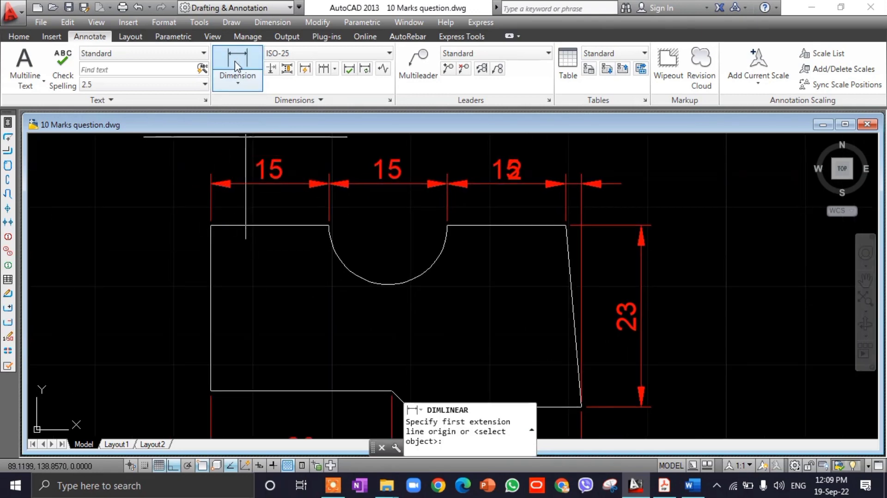
pyautogui.click(211, 225)
pyautogui.press('Escape')
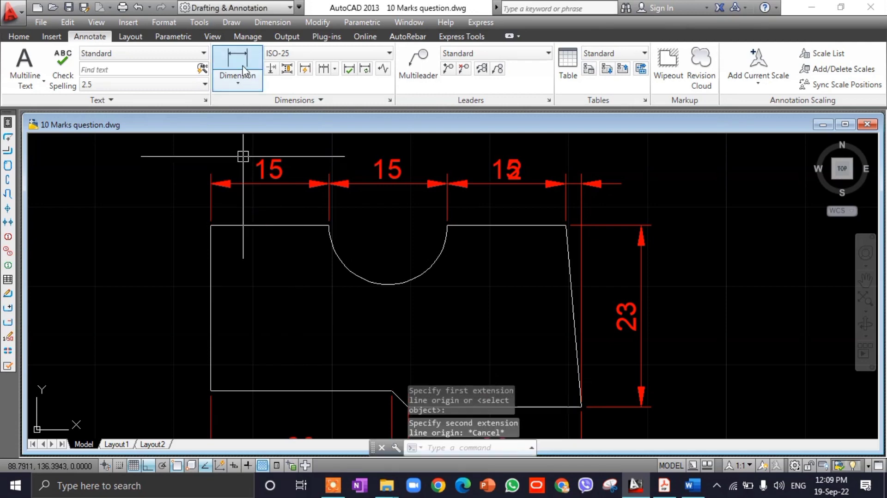
pyautogui.click(238, 82)
pyautogui.click(248, 106)
pyautogui.scroll(5, 209, 216)
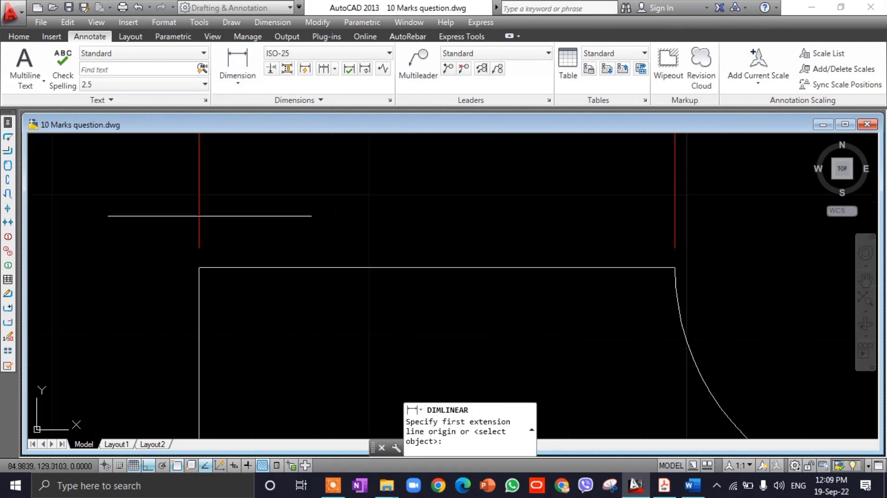
pyautogui.click(199, 263)
pyautogui.scroll(-5, 245, 213)
pyautogui.scroll(-2, 249, 277)
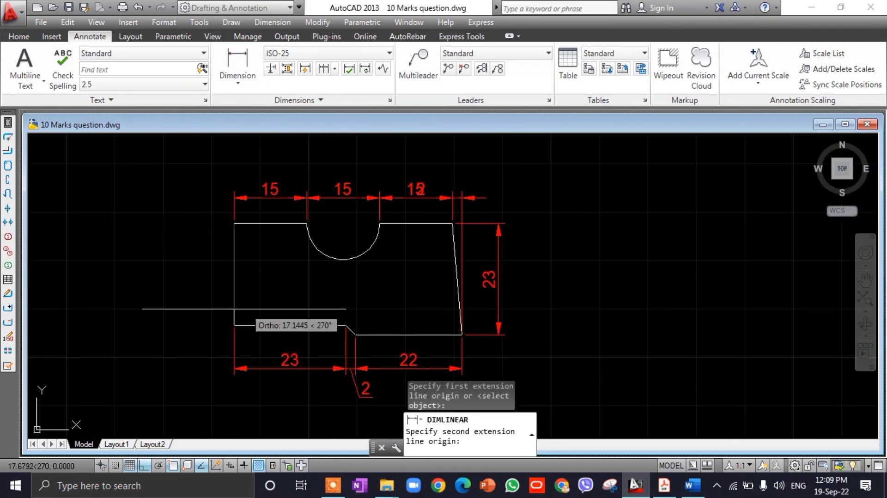
pyautogui.scroll(6, 226, 337)
pyautogui.click(217, 347)
pyautogui.click(170, 327)
# Step: Grip-move the 2 dimension's text above the 15 dimension chain
pyautogui.scroll(-3, 171, 326)
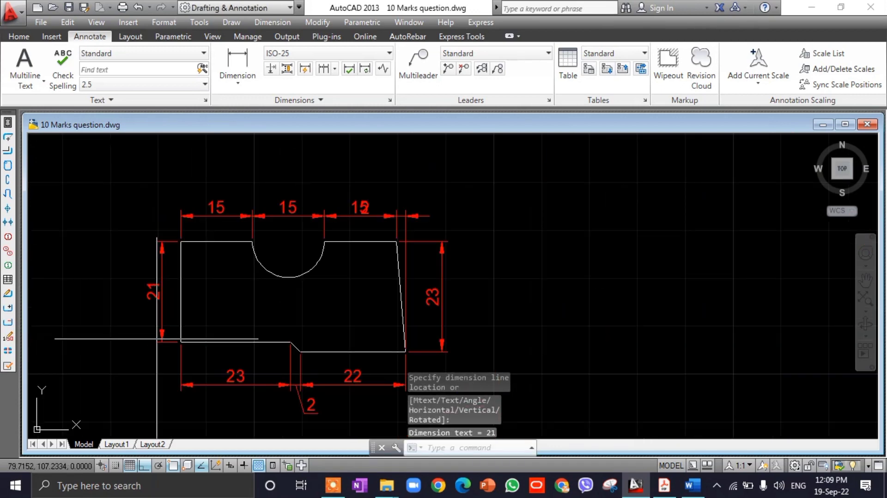
pyautogui.scroll(2, 278, 223)
pyautogui.scroll(2, 407, 199)
pyautogui.scroll(3, 407, 189)
pyautogui.click(436, 209)
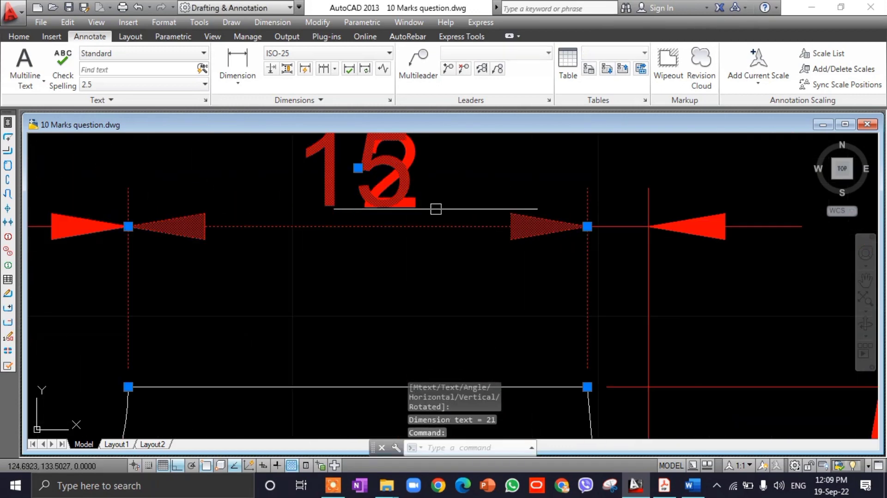
pyautogui.scroll(-2, 381, 243)
pyautogui.press('Escape')
pyautogui.click(532, 236)
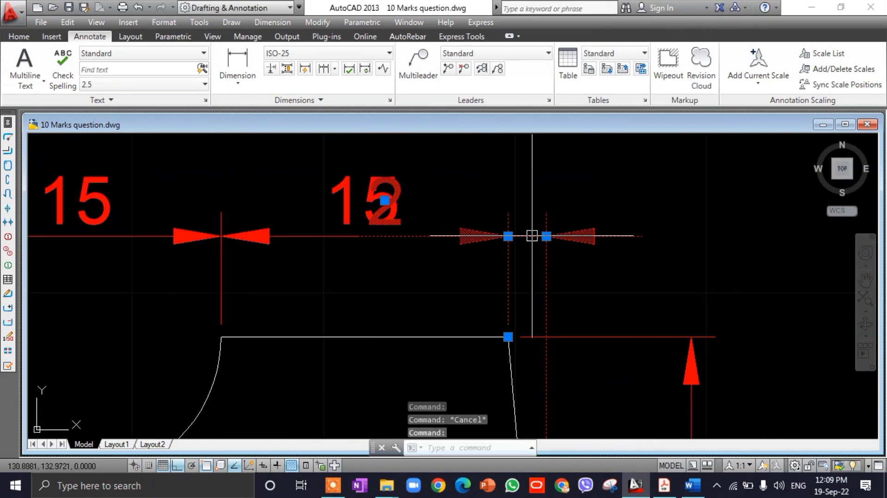
pyautogui.click(391, 196)
pyautogui.click(527, 200)
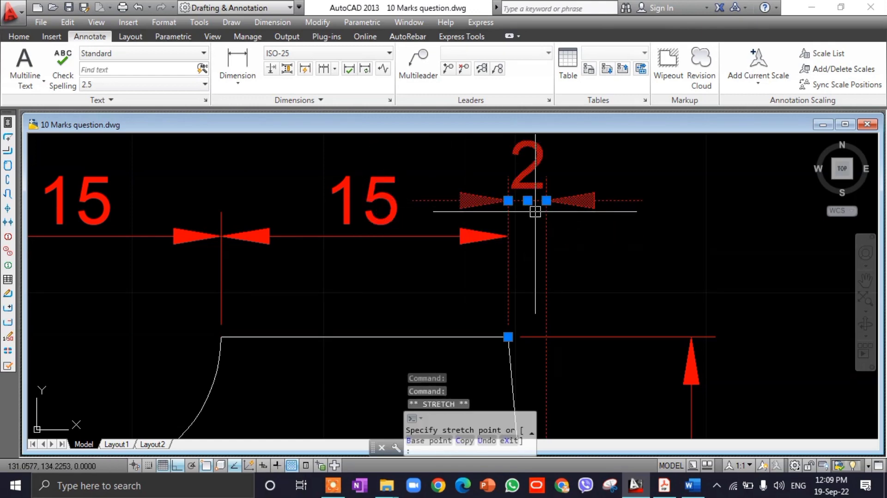
pyautogui.press('Escape')
pyautogui.scroll(-2, 462, 268)
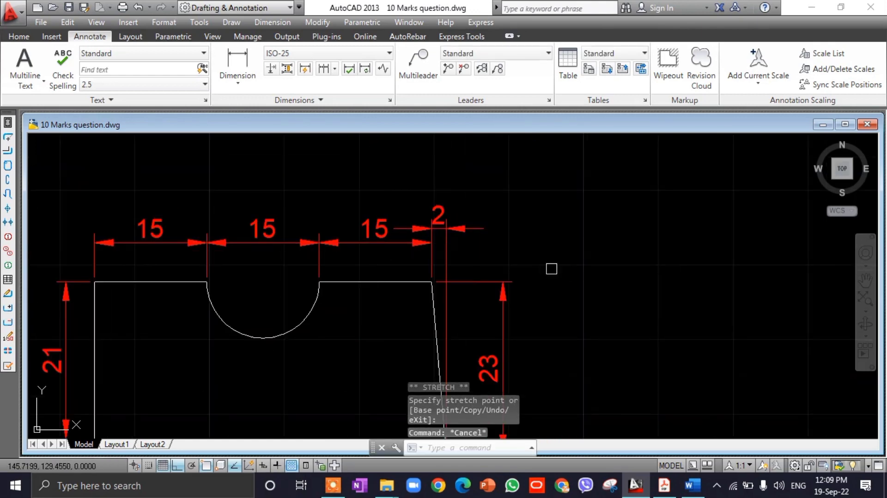
pyautogui.scroll(-3, 551, 268)
pyautogui.moveTo(629, 275)
pyautogui.mouseDown(button='middle')
pyautogui.moveTo(528, 255)
pyautogui.moveTo(362, 280)
pyautogui.mouseUp(button='middle')
pyautogui.scroll(-1, 354, 280)
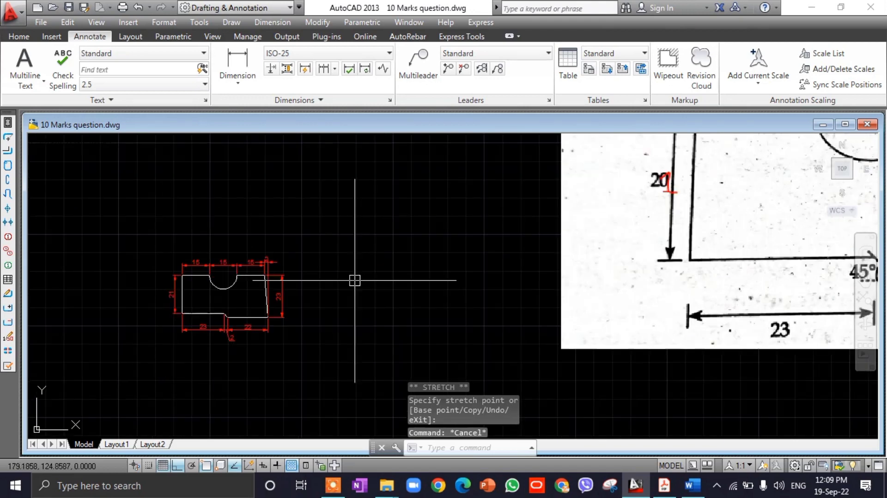
pyautogui.scroll(-1, 354, 280)
pyautogui.scroll(-1, 343, 293)
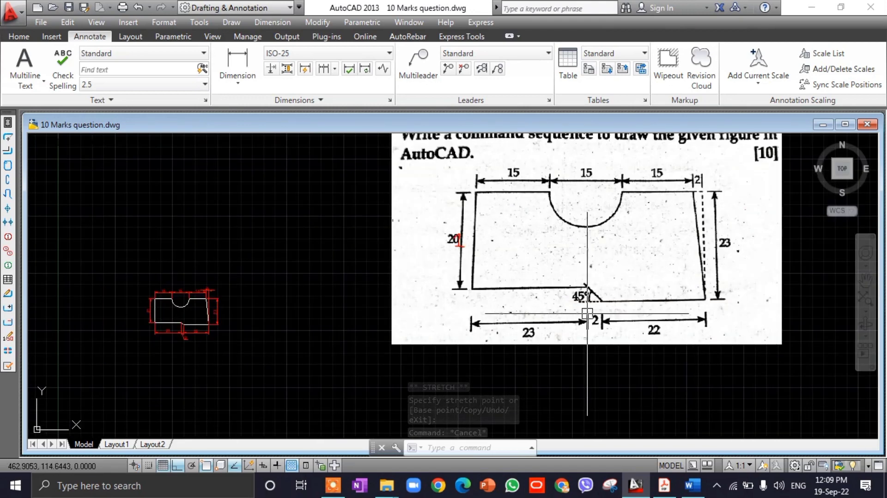
pyautogui.moveTo(600, 314); pyautogui.dragTo(585, 329, button='middle')
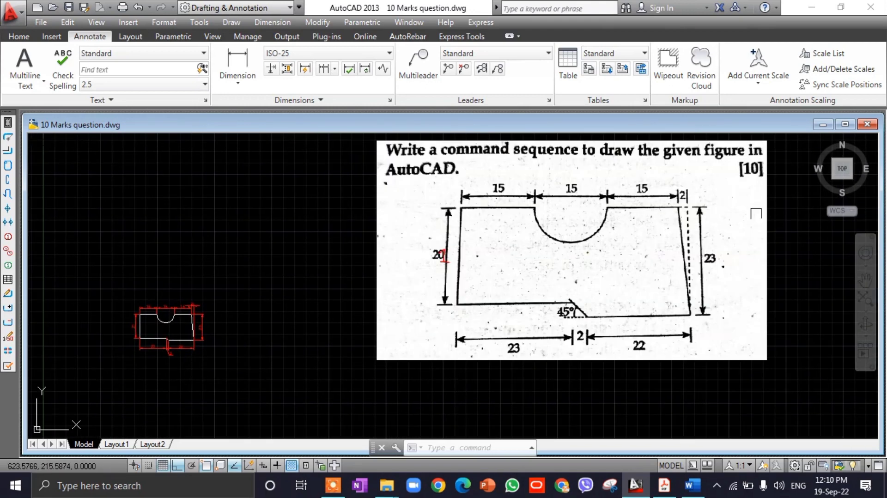